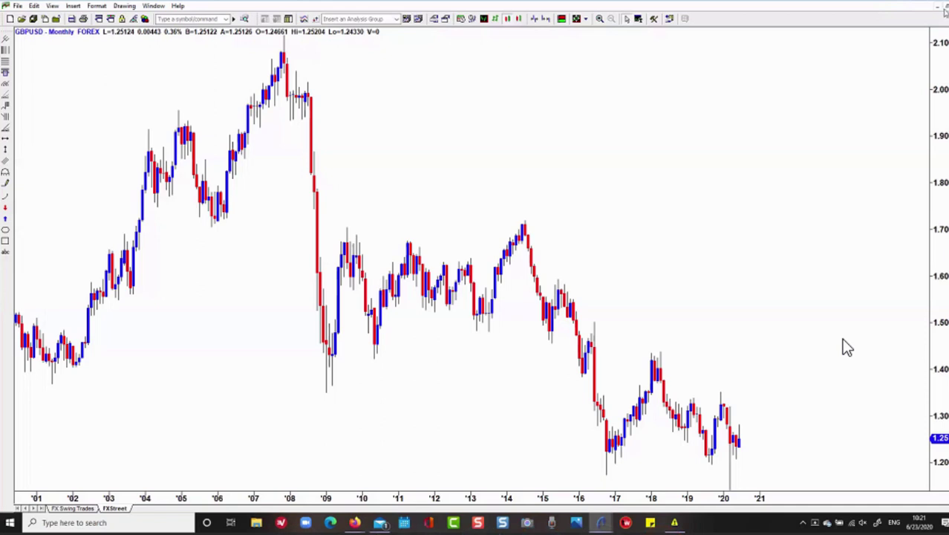
Restore the monthly window, then show the GBPUSD daily chart full-size, scrolled to July through late June.
left_click(935, 22)
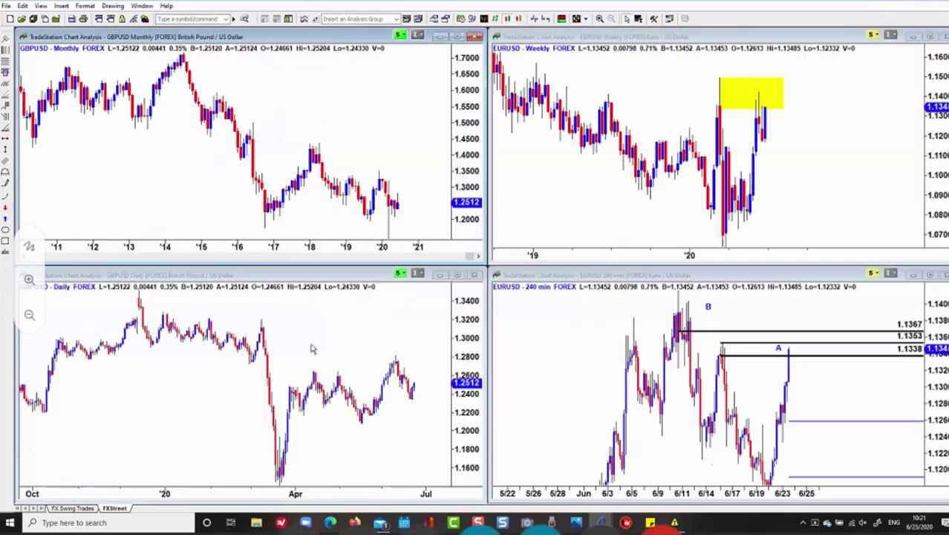
left_click(457, 276)
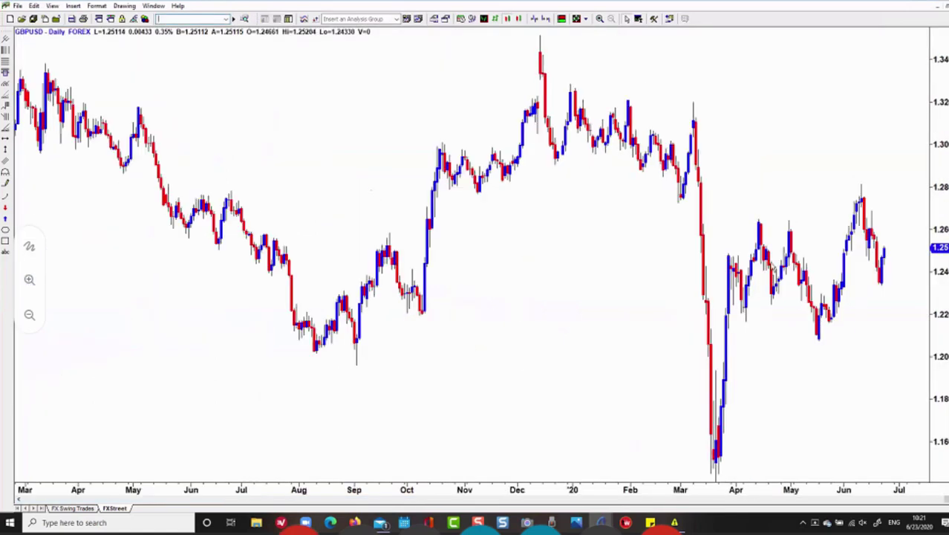
scroll(352, 294, "down", 3)
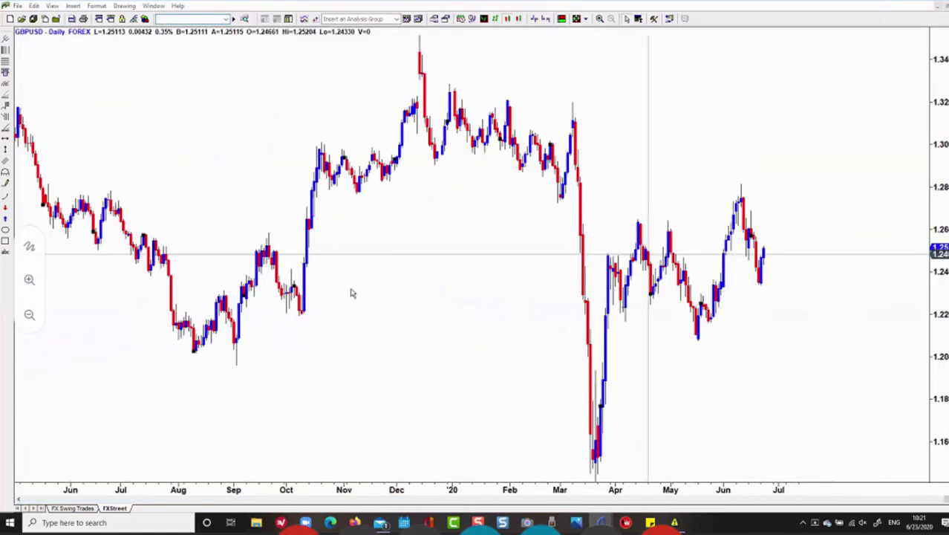
scroll(352, 293, "up", 2)
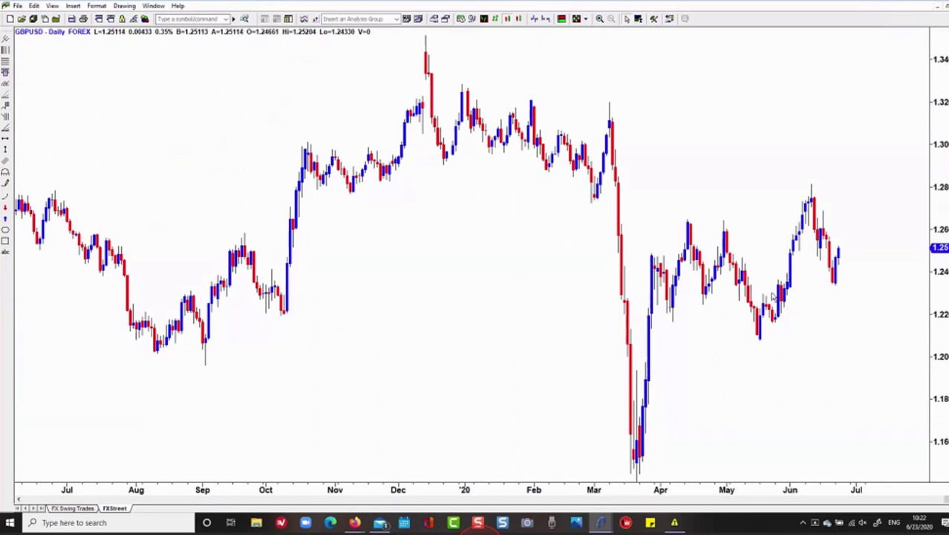
scroll(626, 216, "down", 3)
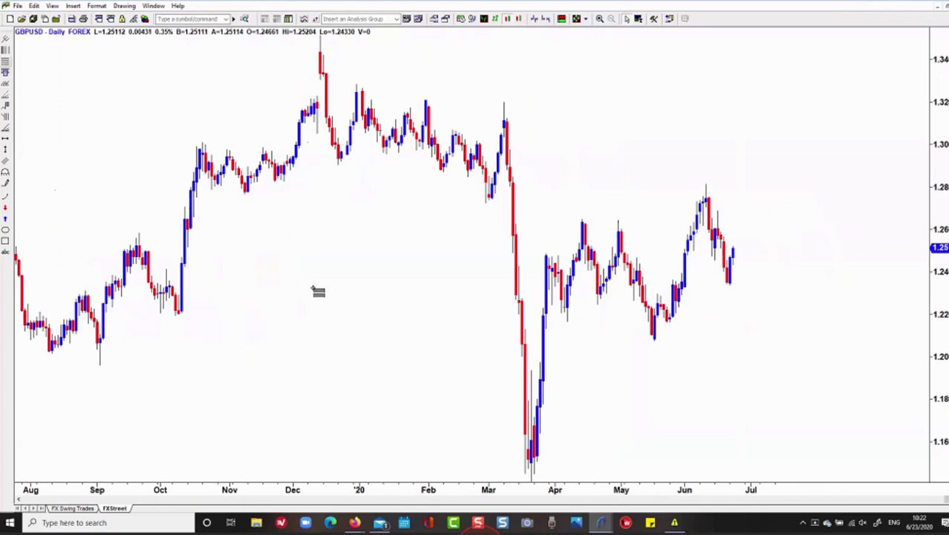
Draw a price zone from 1.2320 down to 1.2206 near the late-May swing.
left_click(684, 289)
left_click(679, 314)
left_click_drag(684, 318, 674, 312)
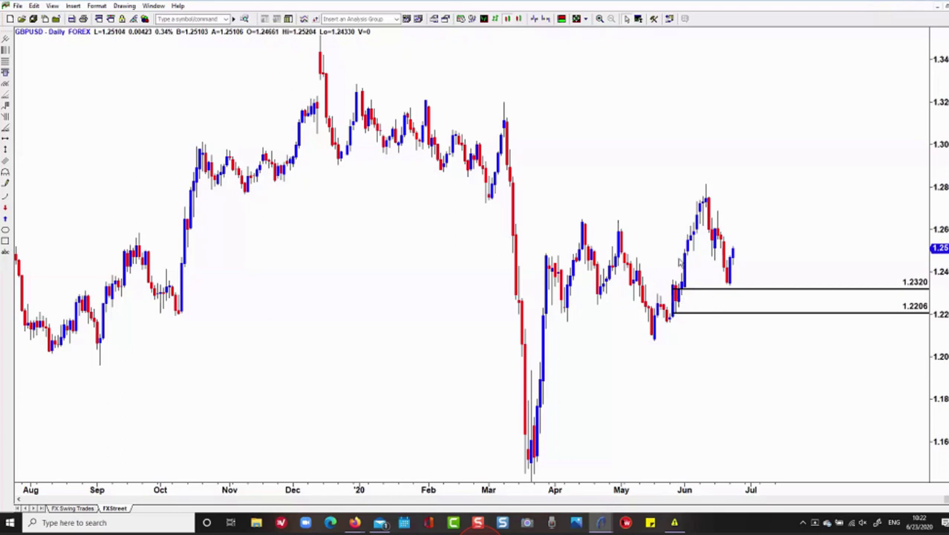
Draw a second zone from 1.2813 to 1.2730 at the June high.
left_click(6, 63)
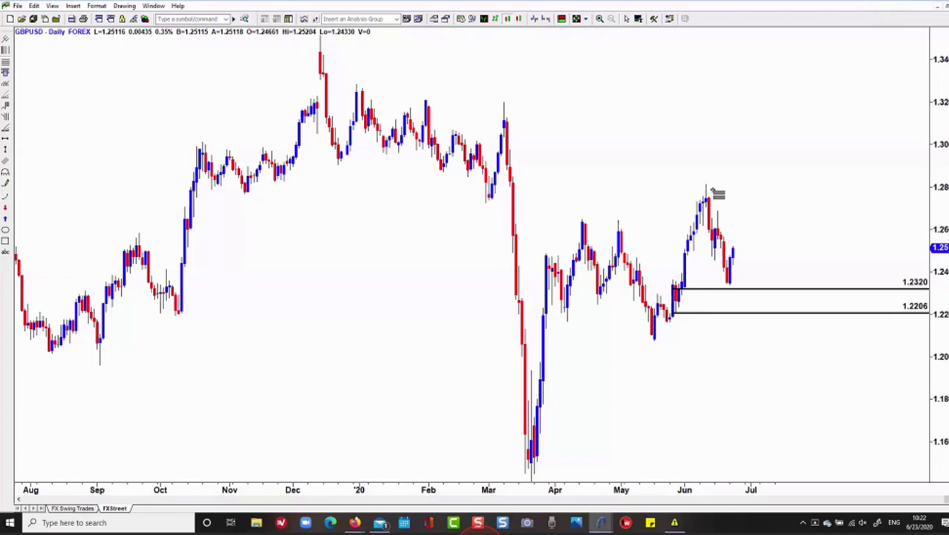
left_click_drag(709, 201, 705, 184)
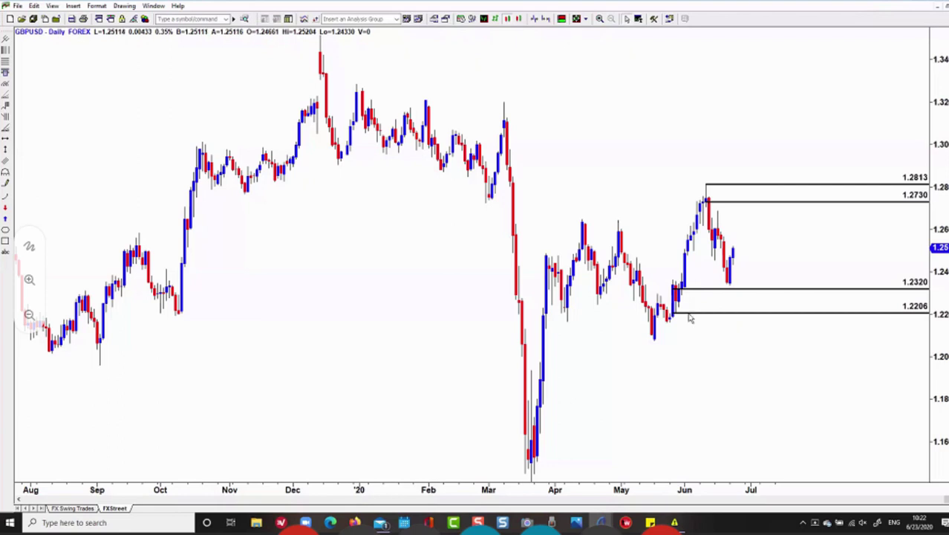
left_click(688, 313)
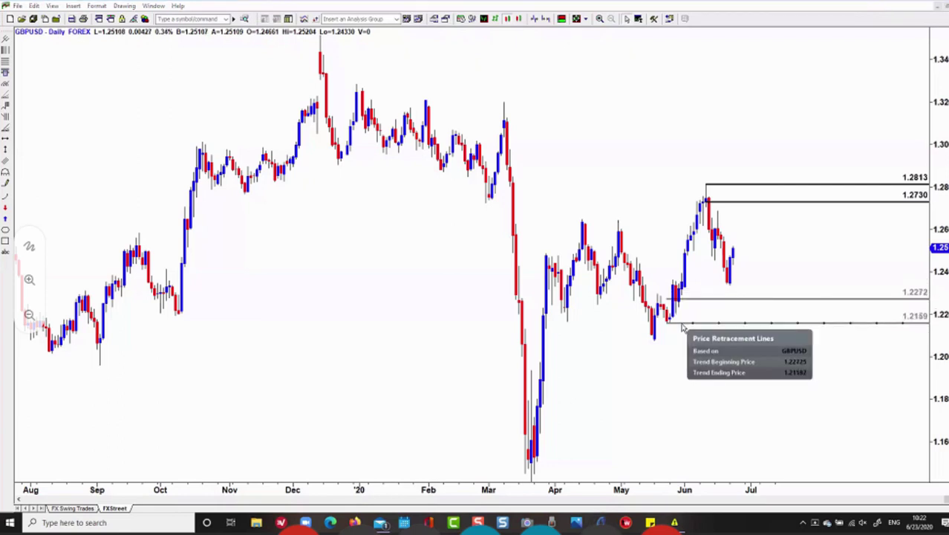
Drag the lower zone down to about 1.2189–1.2159 at the late-May low.
left_click_drag(683, 296, 675, 318)
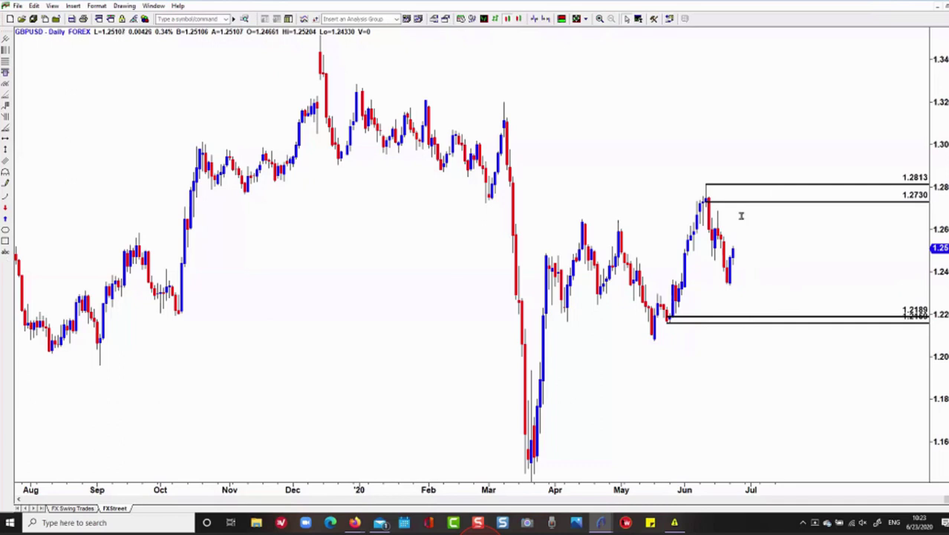
Label the upper 1.2813–1.2730 zone 'Short'.
left_click(776, 191)
type("Hosty")
key("BackSpace")
key("BackSpace")
key("BackSpace")
key("BackSpace")
key("BackSpace")
type("Short")
left_click(891, 278)
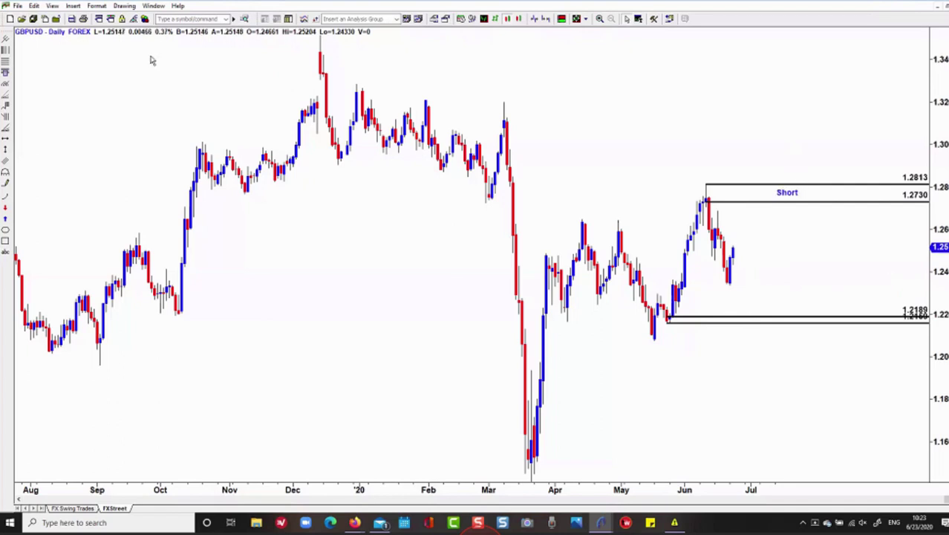
Label the lower 1.2189–1.2159 zone 'Long' with the Text tool.
left_click(5, 251)
type("Long")
key("BackSpace")
type("g")
key("Return")
left_click(789, 325)
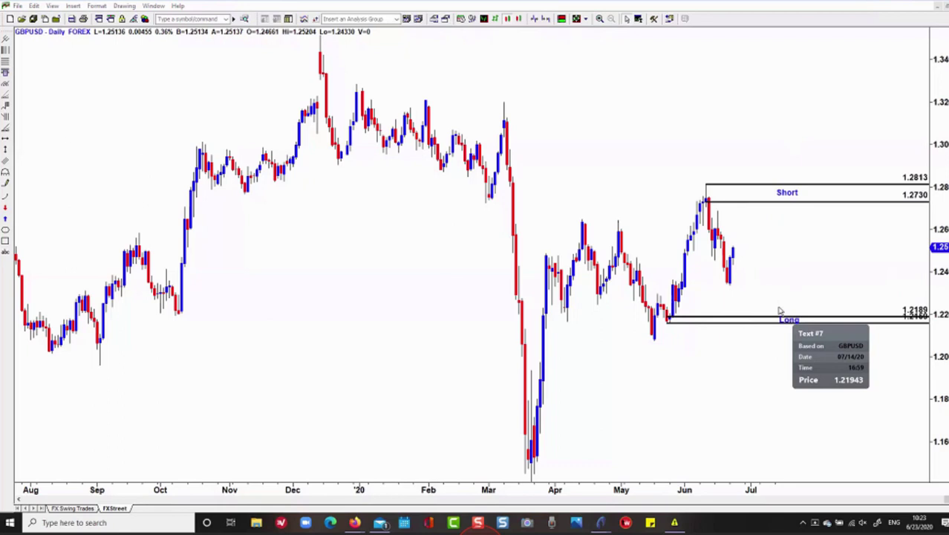
left_click(784, 318)
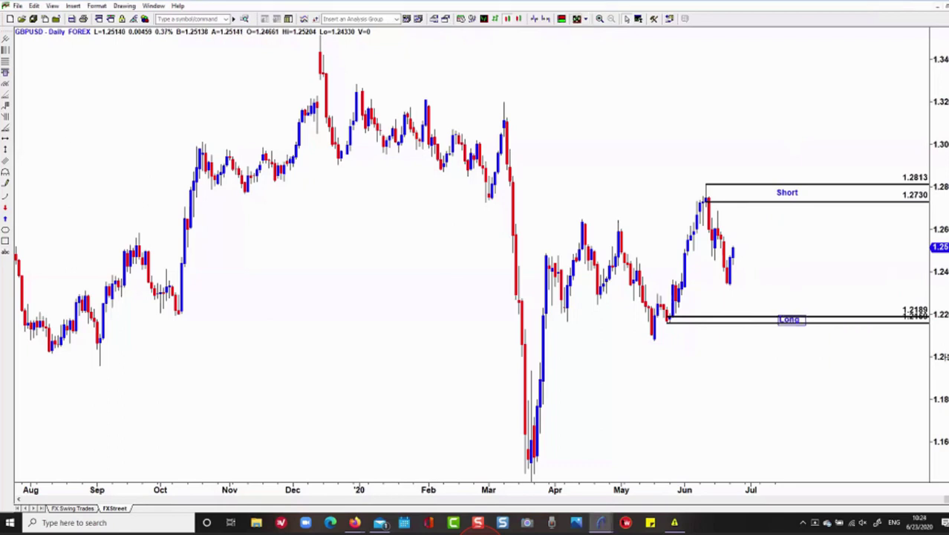
Place a horizontal line at 1.24735 between the Short and Long zones.
mouse_move(793, 351)
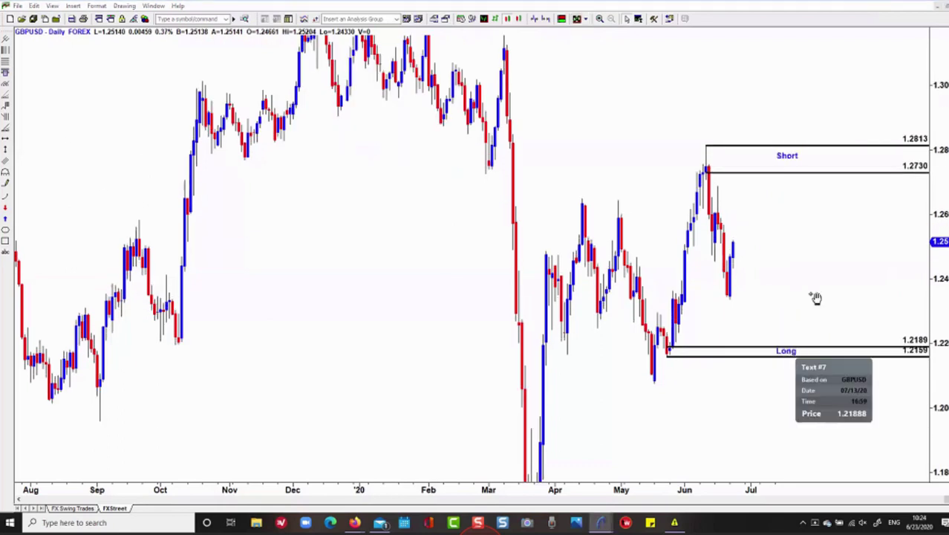
left_click(5, 138)
left_click(807, 256)
left_click_drag(790, 260, 797, 286)
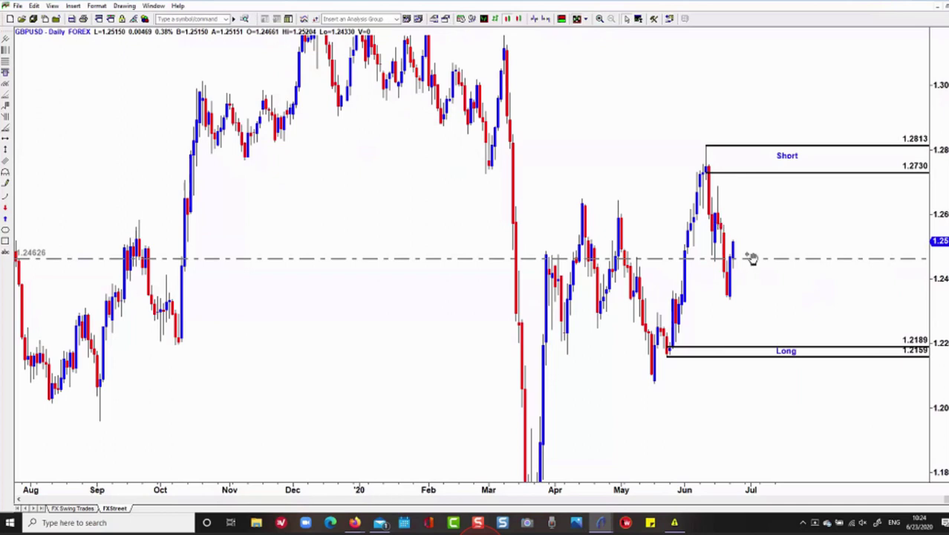
left_click_drag(756, 259, 755, 254)
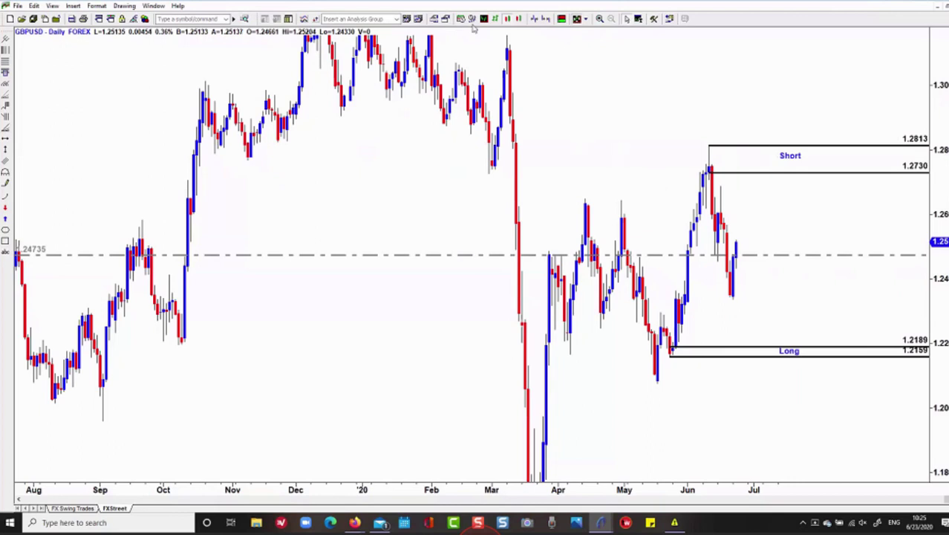
left_click(471, 18)
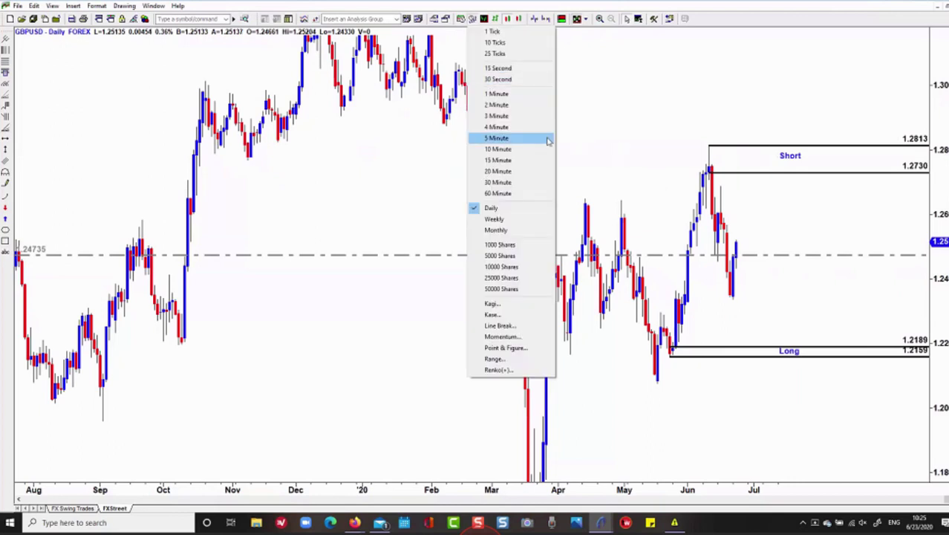
left_click(620, 154)
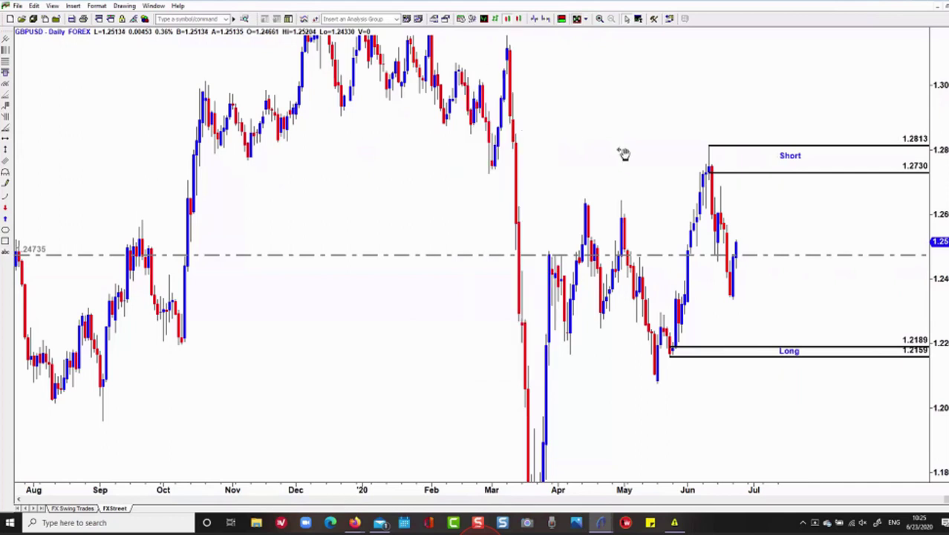
In Paint, sketch a rising price path with a level across the first peak and a circled top.
type("360")
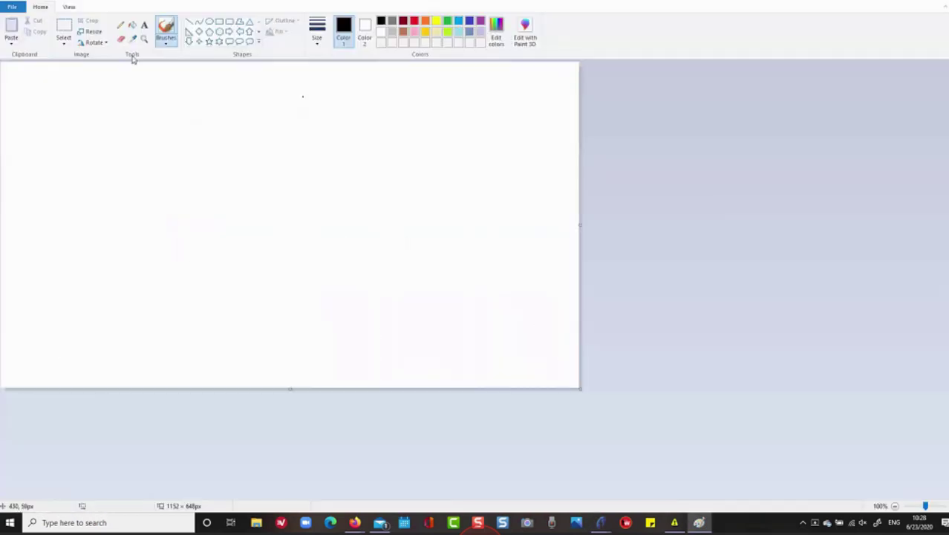
mouse_move(9, 314)
left_mouse_down()
mouse_move(87, 244)
mouse_move(137, 250)
mouse_move(164, 224)
left_mouse_up()
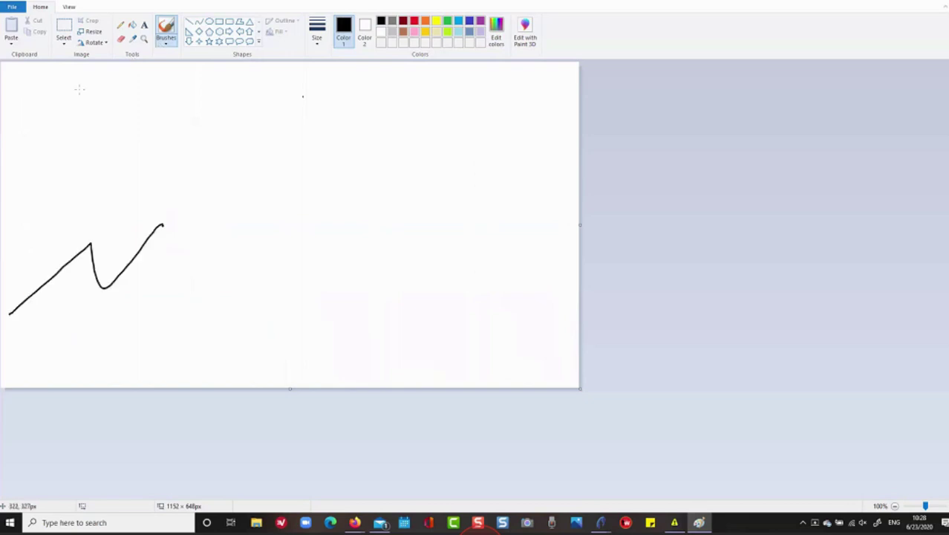
key("ctrl+z")
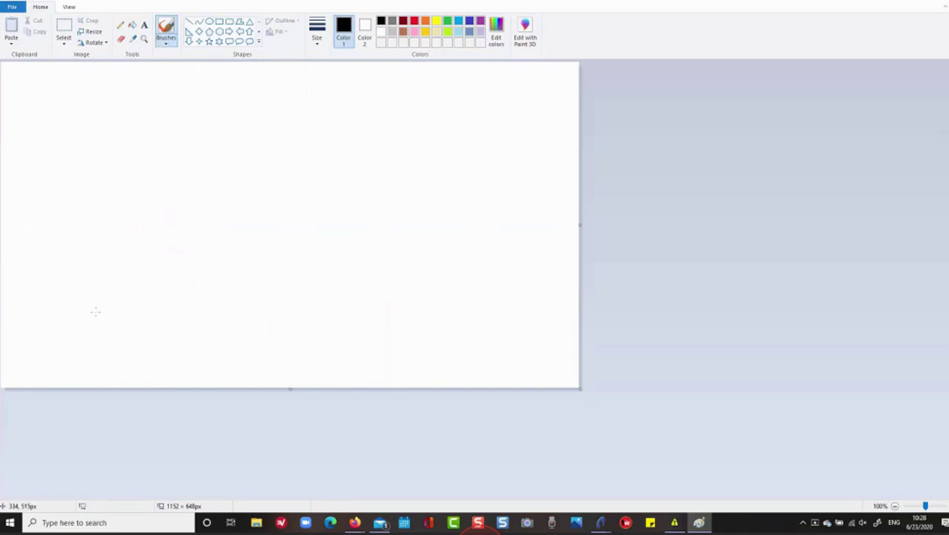
mouse_move(76, 363)
left_mouse_down()
mouse_move(129, 309)
mouse_move(191, 288)
mouse_move(214, 320)
mouse_move(256, 254)
mouse_move(320, 248)
mouse_move(369, 173)
left_mouse_up()
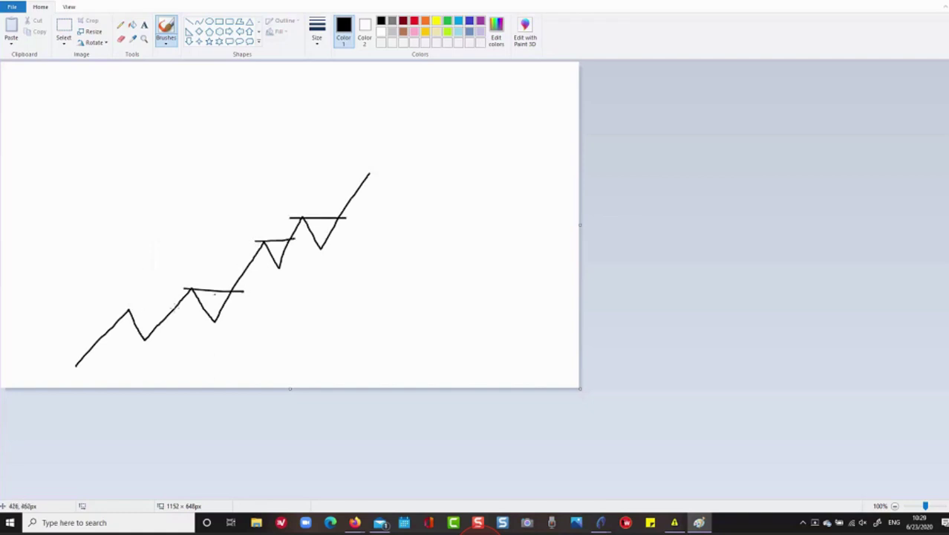
left_click_drag(115, 308, 176, 309)
mouse_move(369, 173)
left_mouse_down()
mouse_move(353, 182)
mouse_move(364, 189)
mouse_move(393, 171)
mouse_move(394, 185)
mouse_move(378, 188)
mouse_move(391, 212)
left_mouse_up()
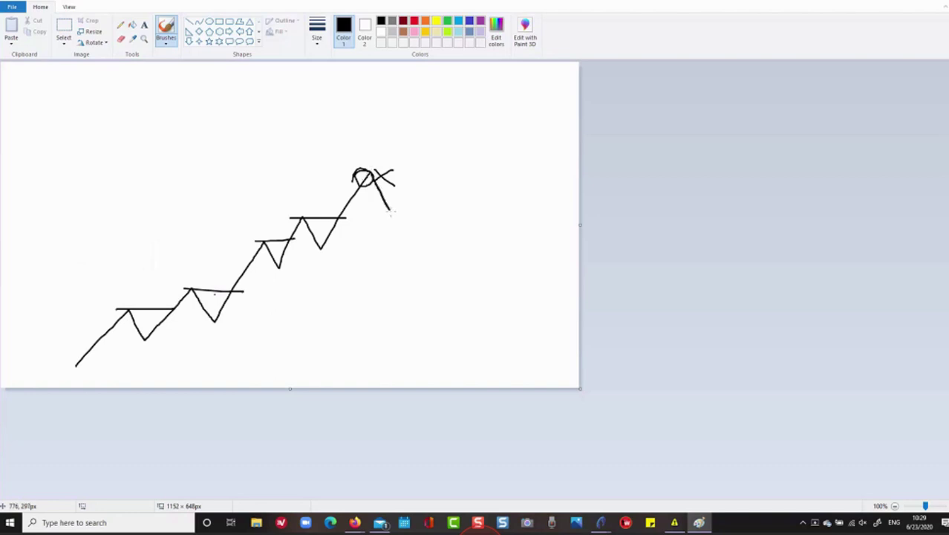
Add peak levels, the pullback and renewed rise, a check mark, and circle the breakout.
left_click_drag(308, 233, 428, 233)
left_click_drag(320, 250, 399, 250)
left_click_drag(391, 213, 402, 231)
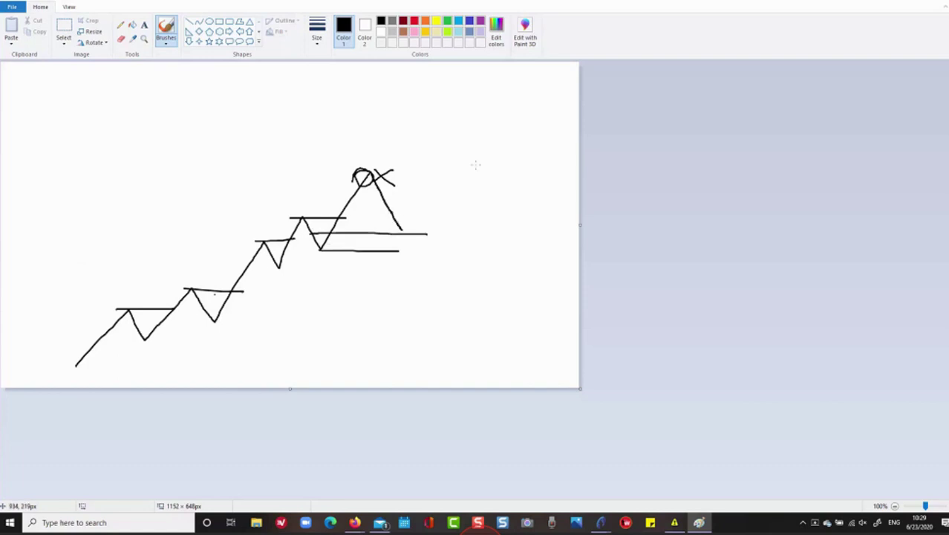
left_click_drag(476, 165, 405, 234)
mouse_move(441, 225)
left_mouse_down()
mouse_move(444, 235)
mouse_move(479, 211)
left_mouse_up()
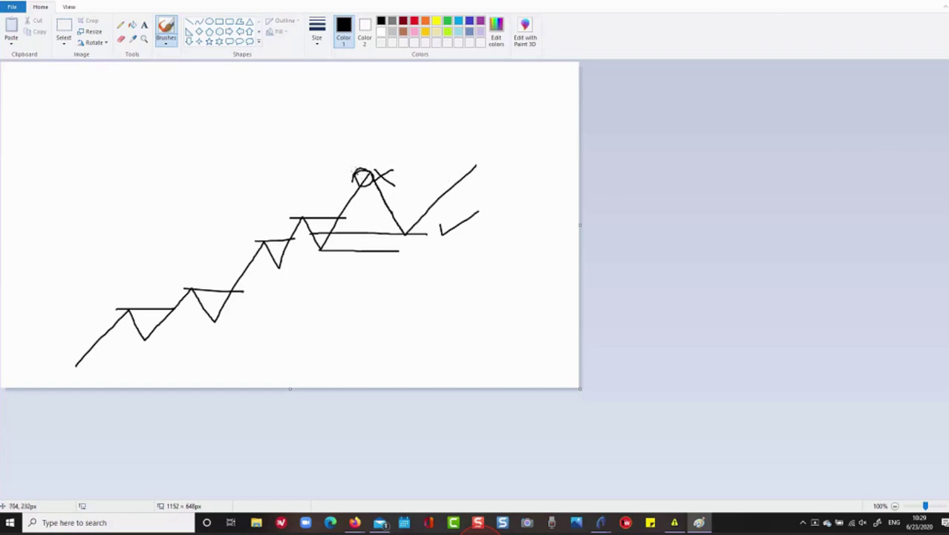
left_click_drag(354, 177, 497, 179)
mouse_move(463, 169)
left_mouse_down()
mouse_move(459, 187)
mouse_move(509, 119)
left_mouse_up()
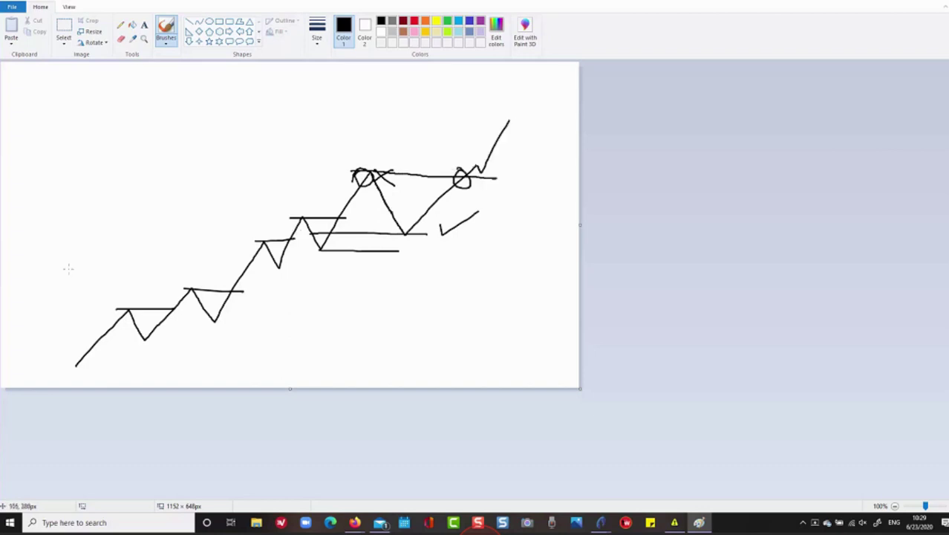
Sketch a second rising zigzag on the left with level lines across its peaks.
mouse_move(63, 278)
left_mouse_down()
mouse_move(94, 233)
mouse_move(141, 210)
mouse_move(148, 221)
left_mouse_up()
left_click_drag(80, 235, 144, 235)
mouse_move(130, 211)
left_mouse_down()
mouse_move(178, 211)
mouse_move(152, 227)
mouse_move(173, 196)
mouse_move(157, 206)
mouse_move(221, 136)
mouse_move(250, 181)
mouse_move(279, 123)
left_mouse_up()
mouse_move(197, 137)
left_mouse_down()
mouse_move(303, 142)
mouse_move(278, 150)
mouse_move(269, 133)
left_mouse_up()
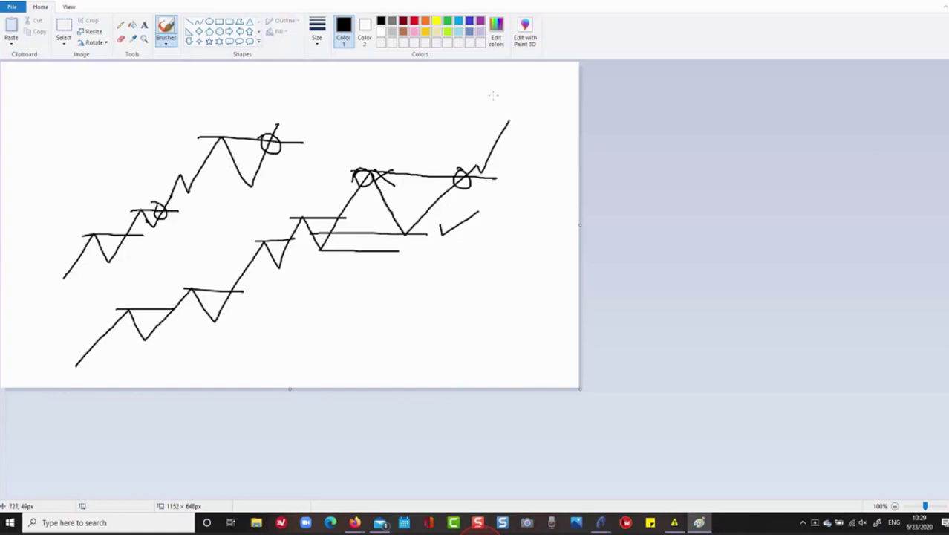
Add top level lines and a question mark, then return to TradeStation.
left_click_drag(365, 86, 518, 87)
left_click_drag(377, 115, 580, 130)
left_click_drag(515, 90, 491, 104)
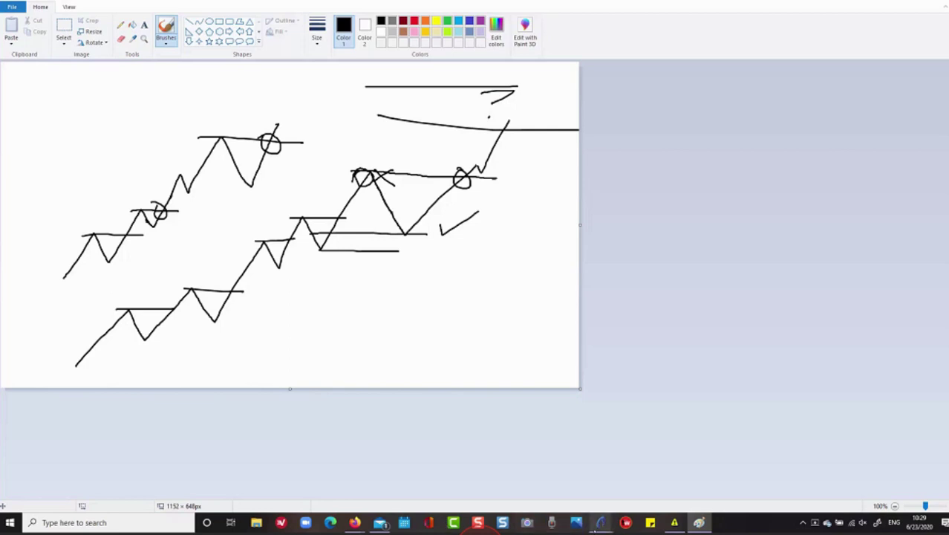
key("alt+Tab")
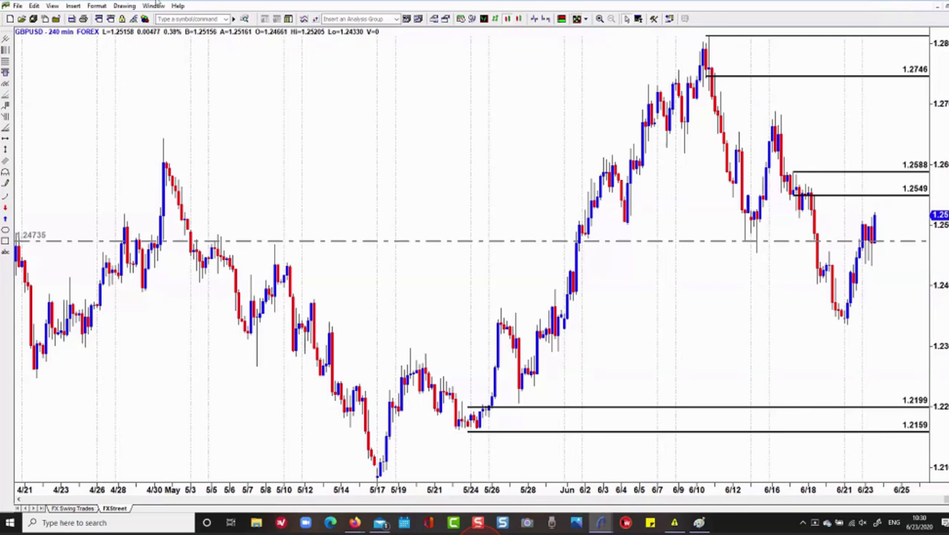
Change the GBPUSD chart from 240-minute to Daily bars and rescale the price axis.
left_click(471, 18)
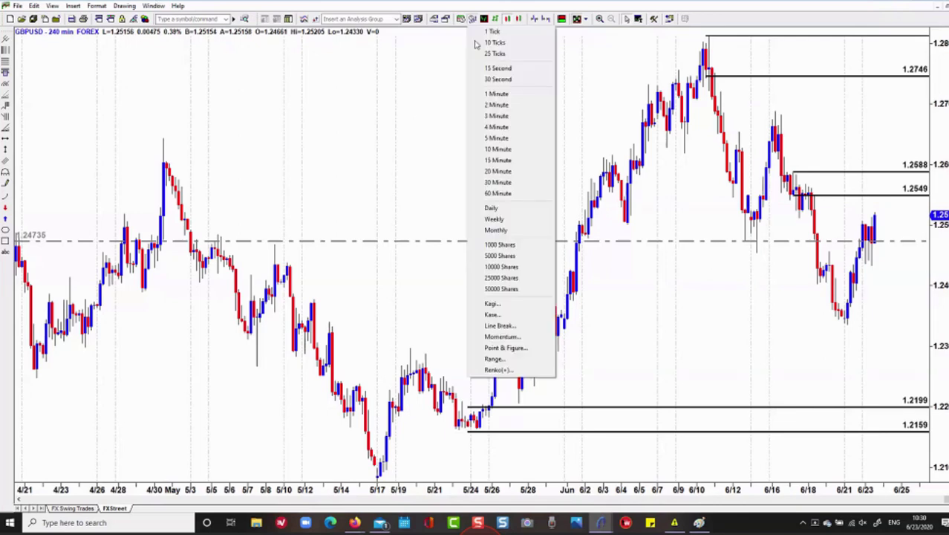
left_click(509, 210)
scroll(430, 282, "down", 5)
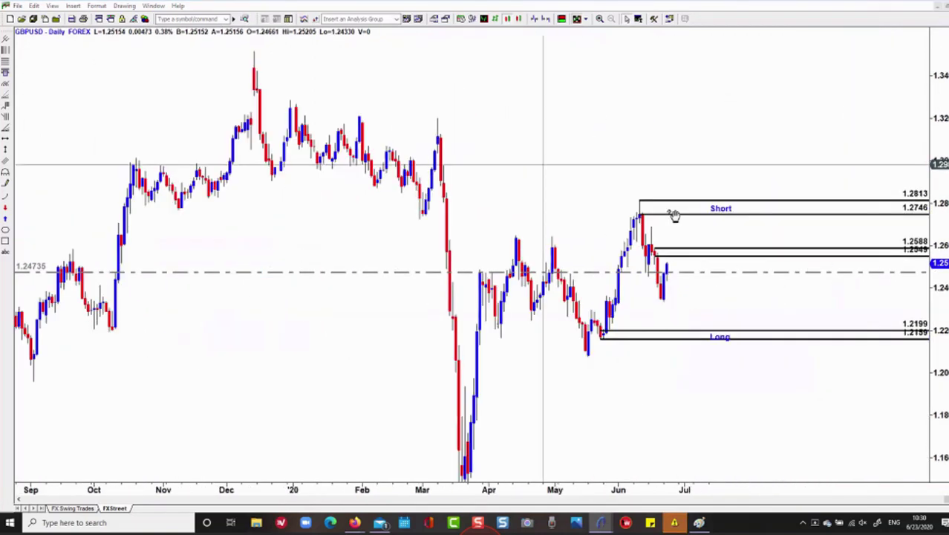
scroll(915, 297, "up", 2)
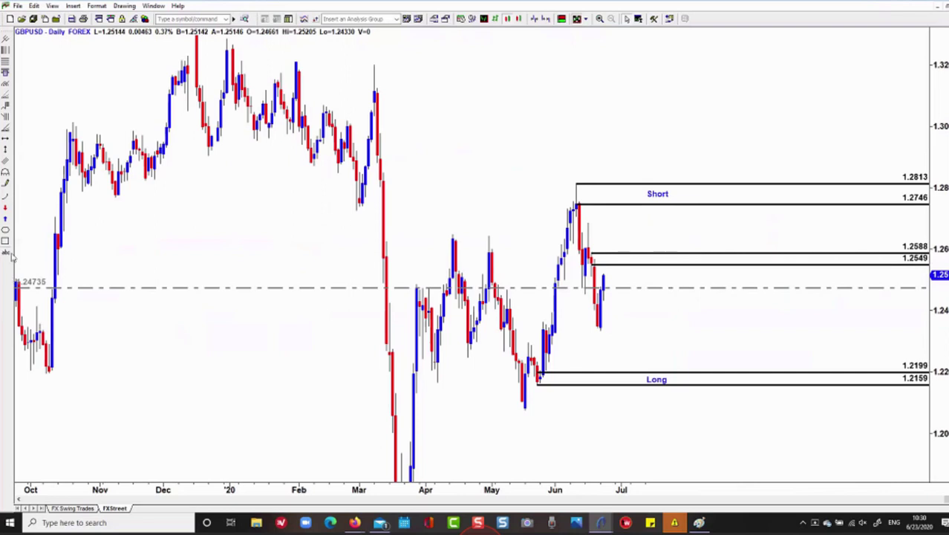
Name the 1.2588–1.2549 zone 'Agg Short'.
double_click(686, 258)
type("Agg Short")
key("Return")
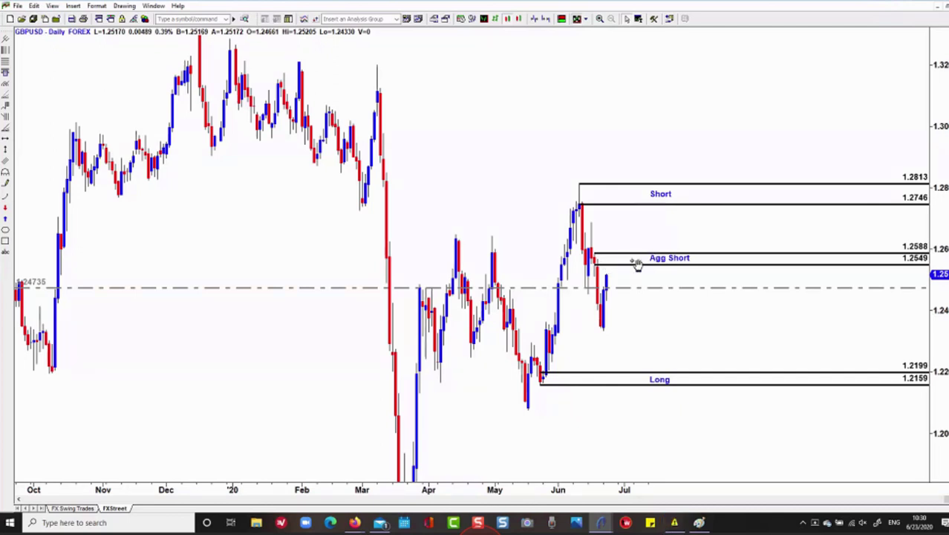
left_click_drag(626, 315, 628, 317)
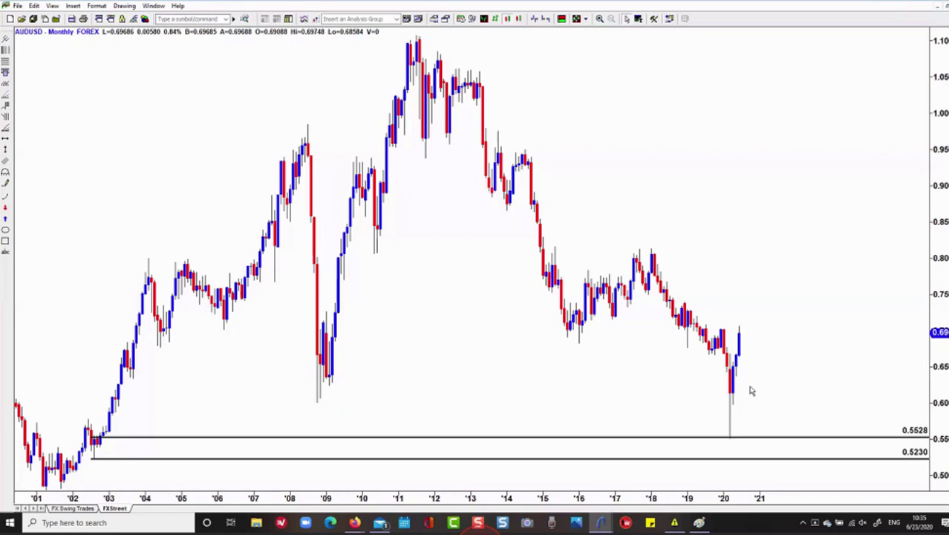
Draw a 0.7106–0.6925 zone on recent AUDUSD monthly candles and restore the four-chart layout.
left_click(5, 161)
left_click(709, 330)
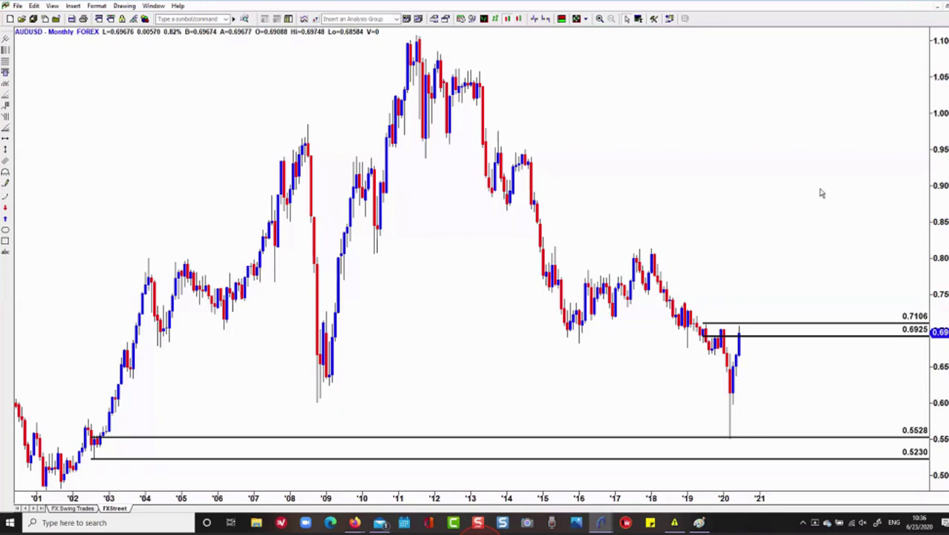
left_click(945, 7)
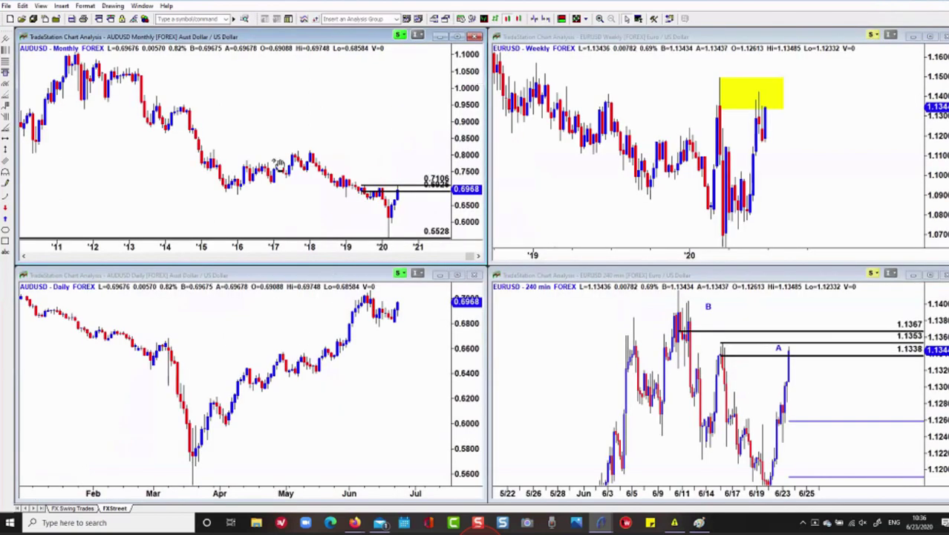
Switch the top-left AUDUSD chart from monthly to weekly bars.
scroll(183, 131, "down", 3)
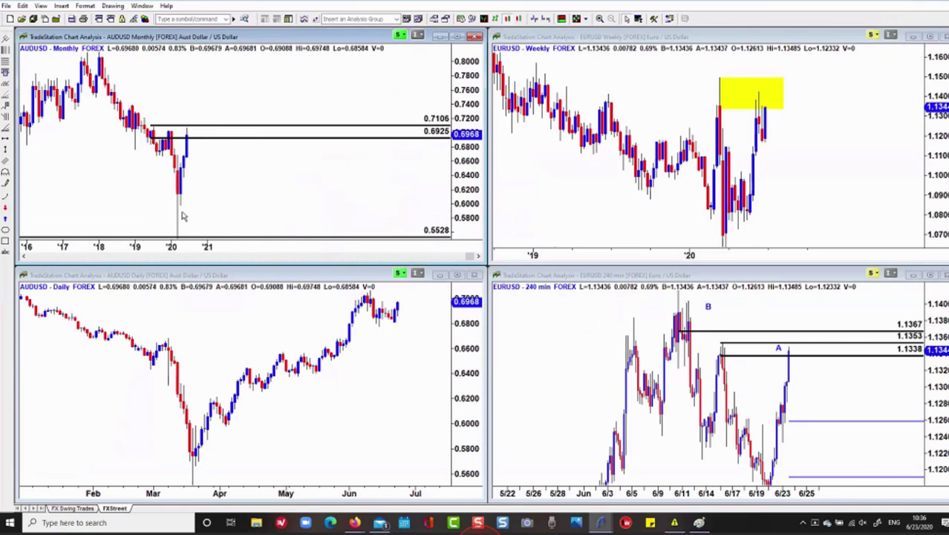
left_click(471, 18)
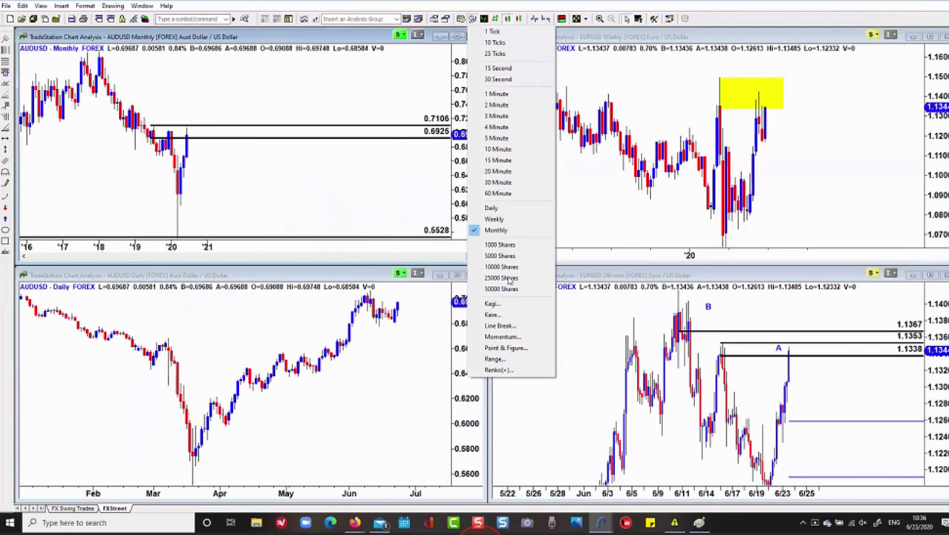
left_click(495, 219)
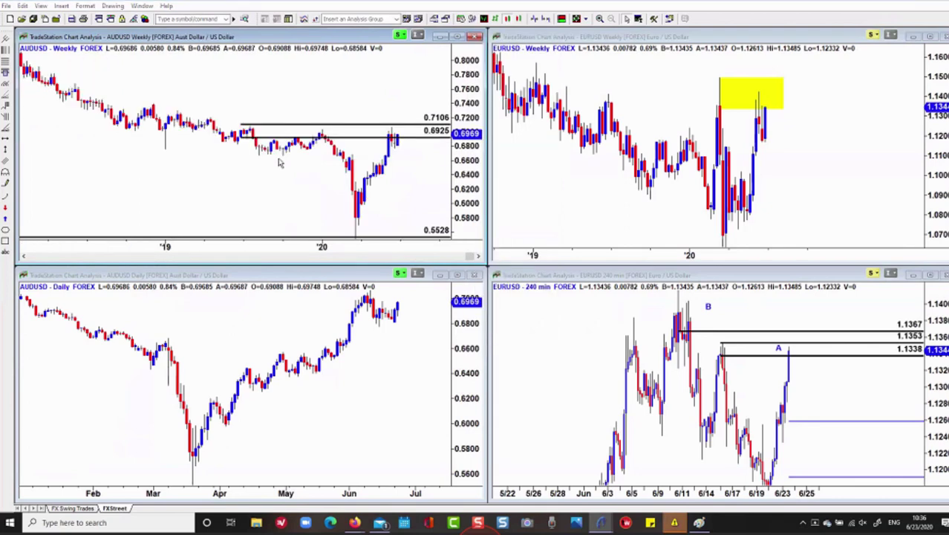
Draw a 0.6558–0.6375 zone on the weekly chart and pan to frame it.
left_click(353, 171)
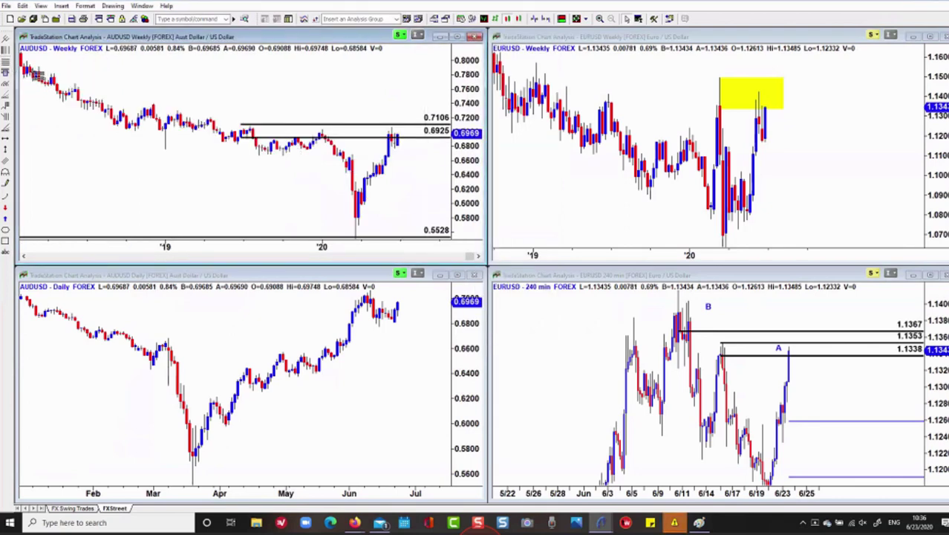
left_click(376, 175)
left_click_drag(339, 202, 209, 198)
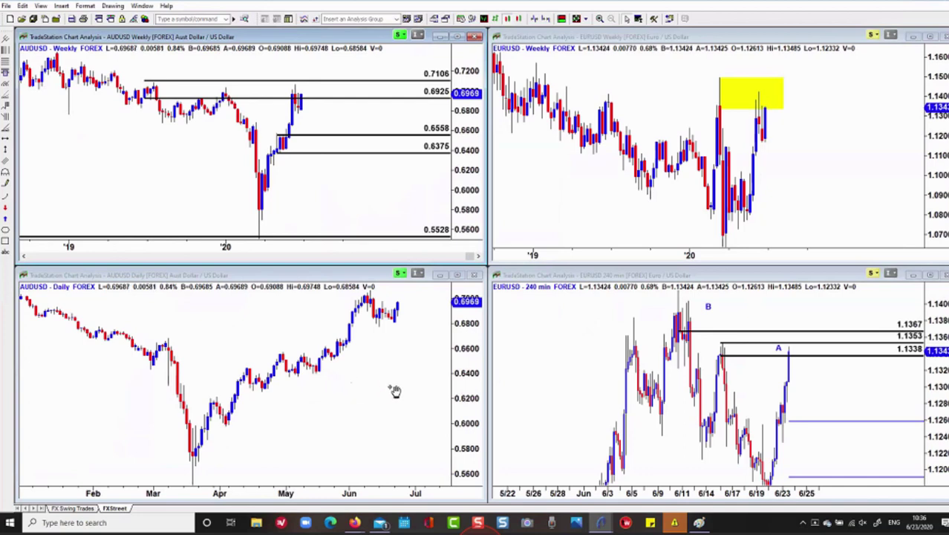
Maximize the AUDUSD daily chart, then mark the July-high zone 0.7082–0.7036 and the early-June support zone 0.6643–0.6568.
left_click(458, 277)
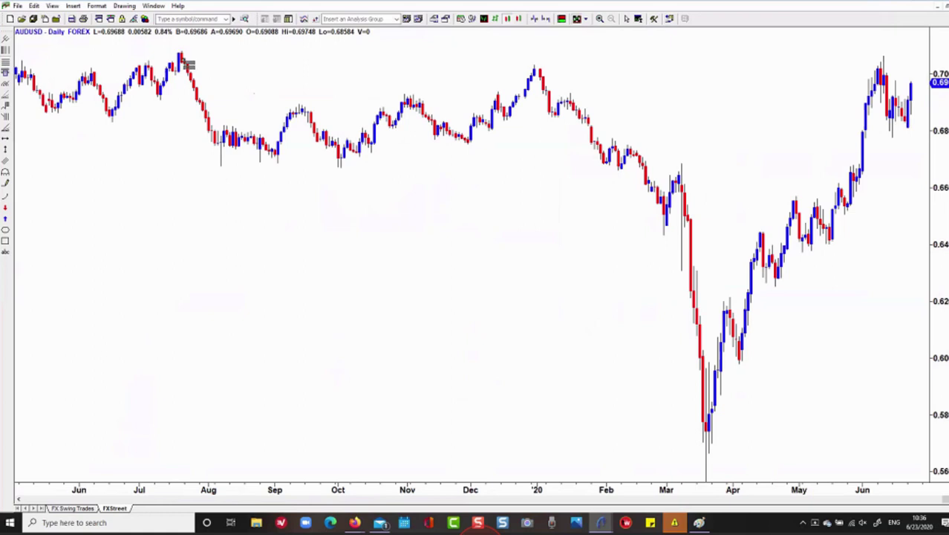
left_click_drag(181, 52, 182, 62)
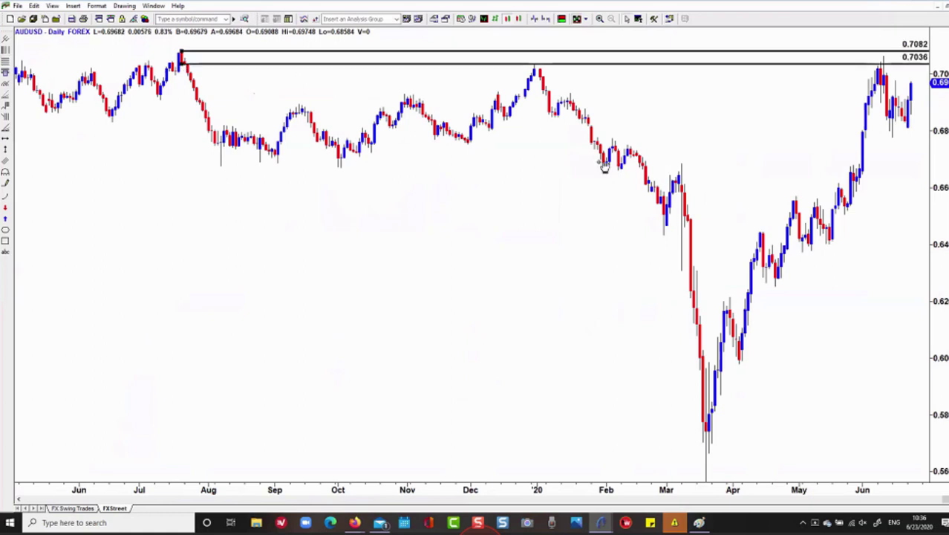
scroll(837, 95, "down", 3)
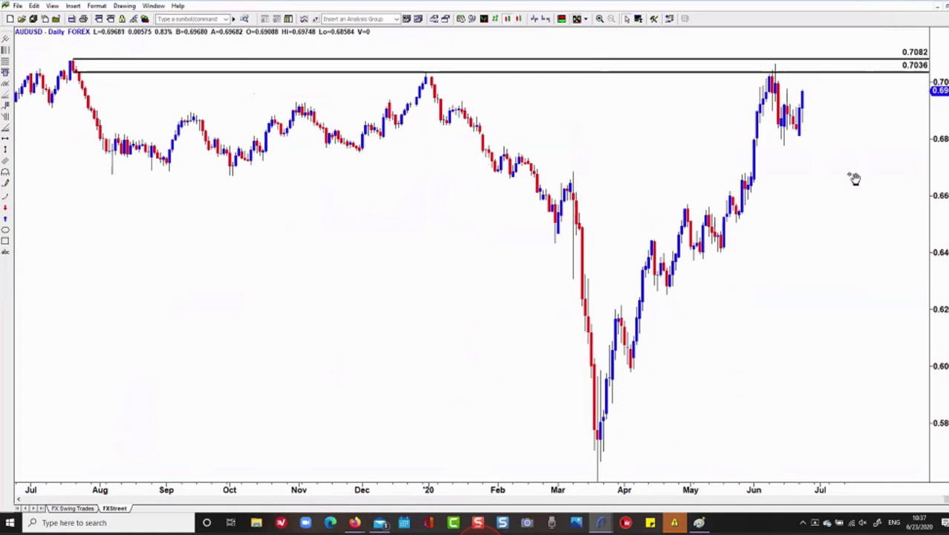
left_click(5, 72)
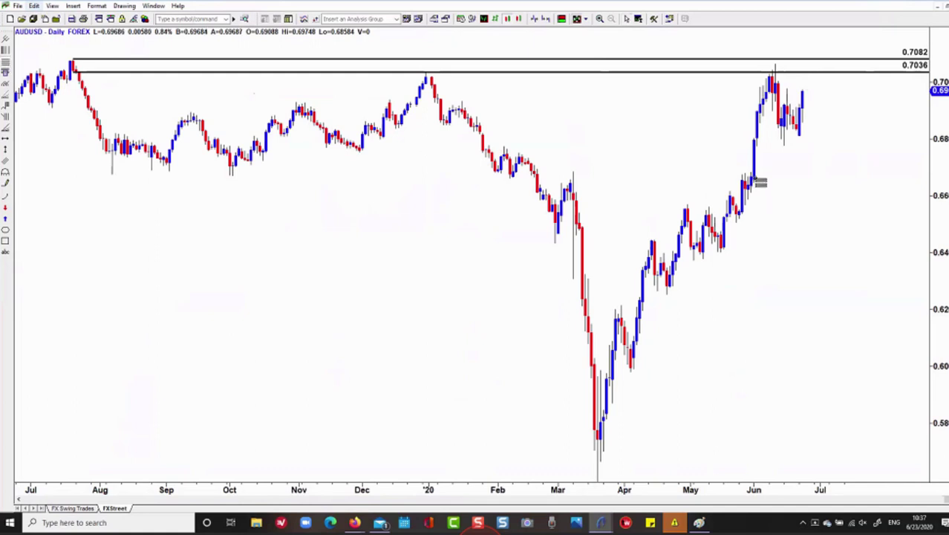
left_click_drag(755, 176, 828, 183)
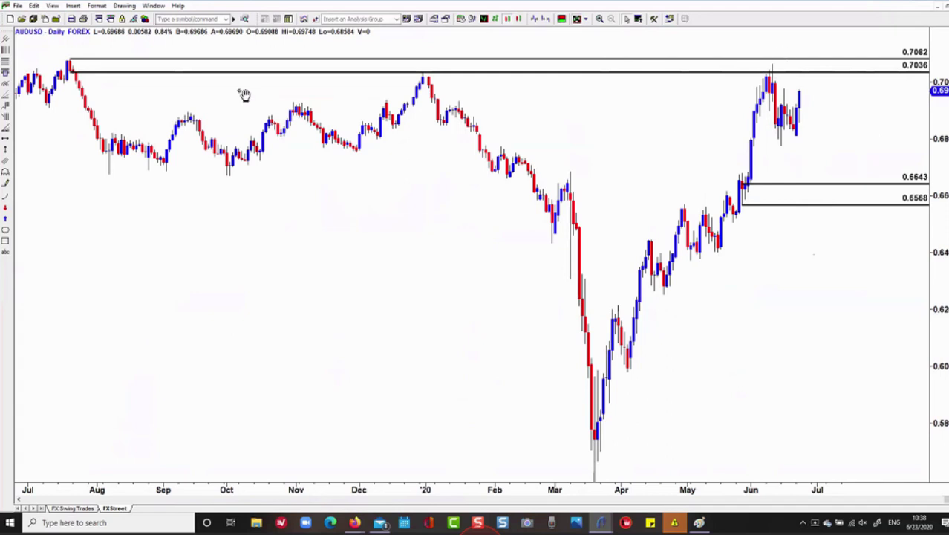
Reload the AUDUSD chart on 240 MINUTE bars from the symbol/interval list and pan to recent price action.
left_click(472, 19)
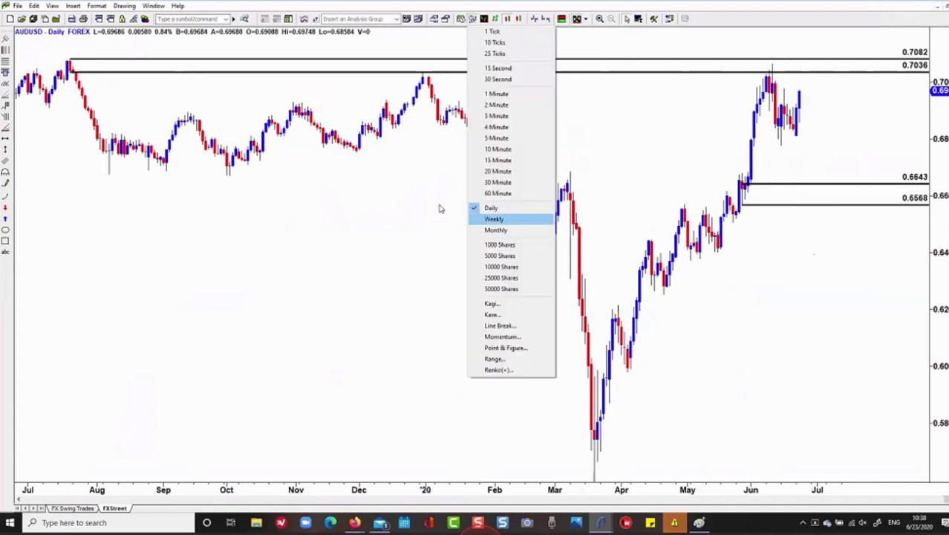
left_click(235, 20)
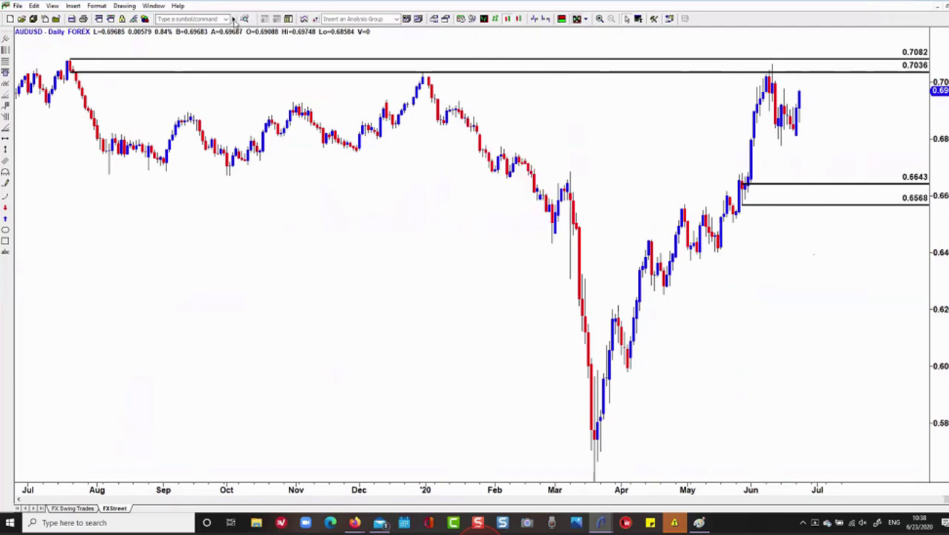
left_click(234, 20)
left_click(289, 192)
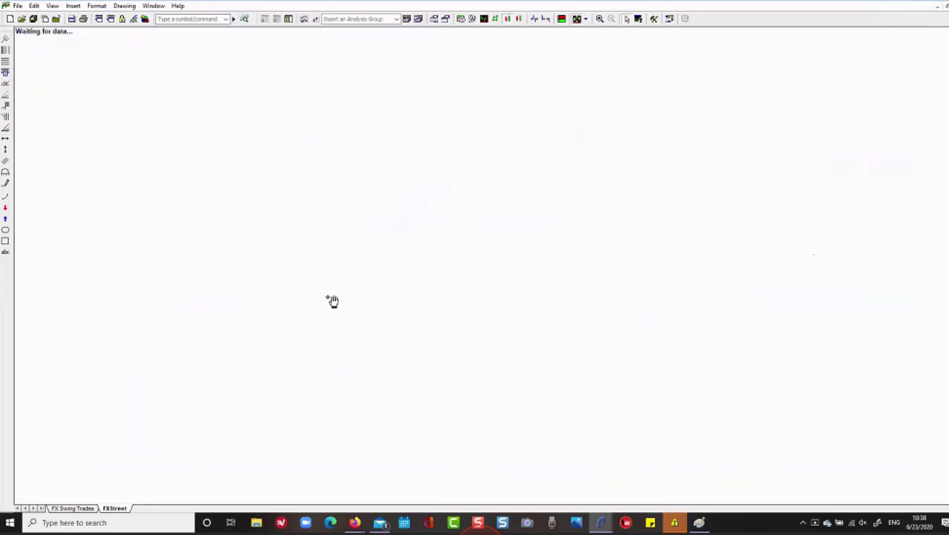
left_click_drag(742, 136, 660, 87)
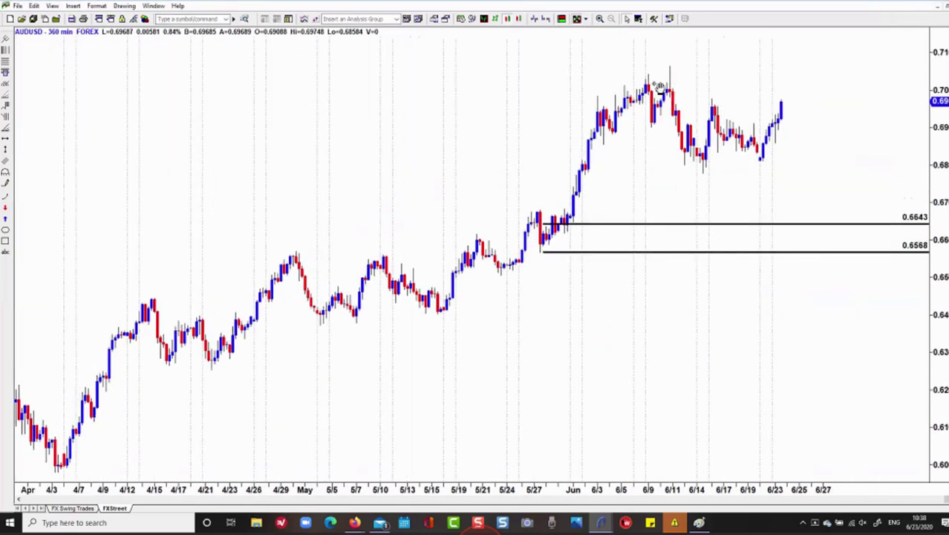
left_click(233, 19)
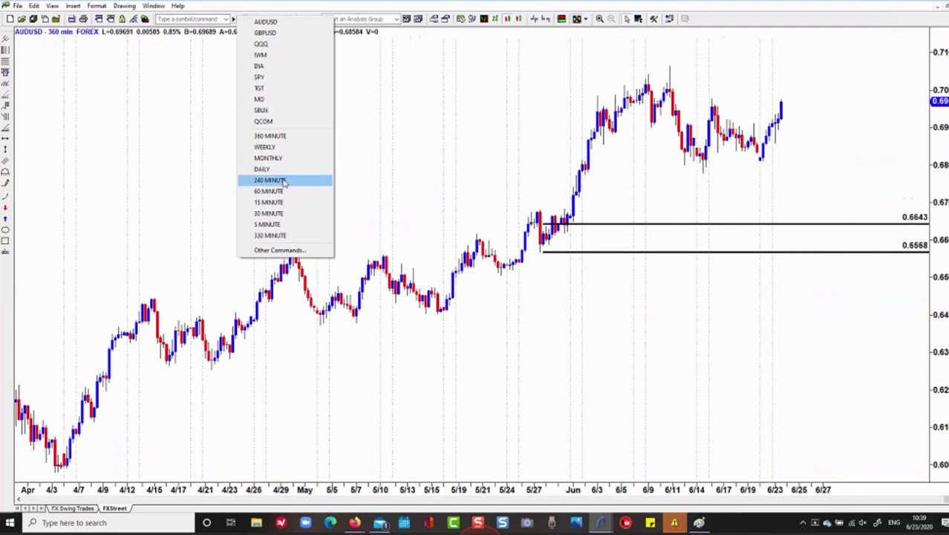
left_click(284, 182)
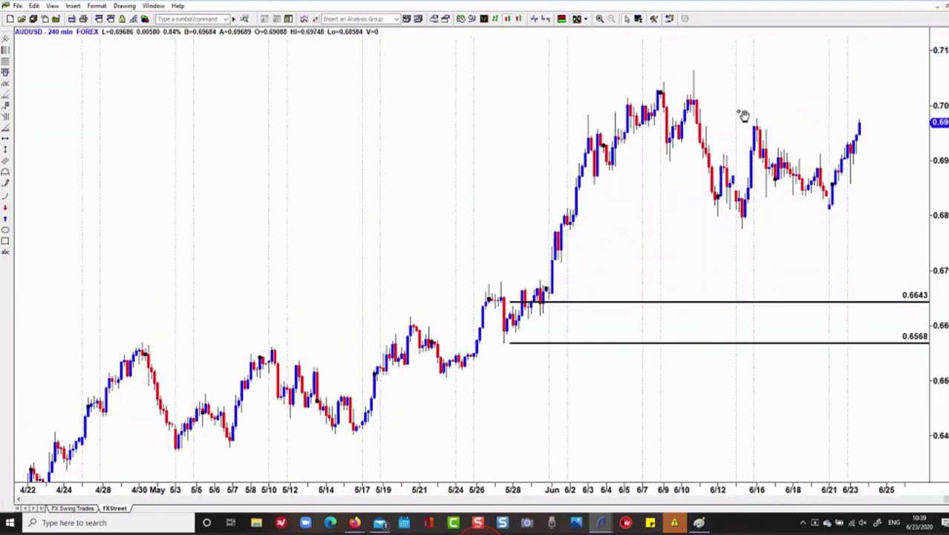
mouse_move(743, 115)
left_mouse_down()
mouse_move(735, 113)
mouse_move(750, 118)
left_mouse_up()
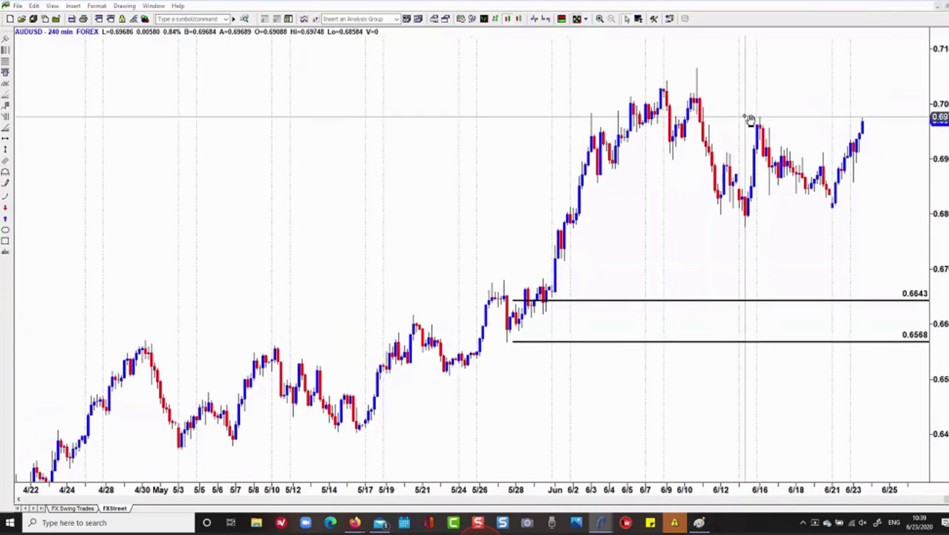
Place horizontal lines at 0.6979 and 0.6956 on the mid-June high of the 240-minute chart.
left_click(6, 69)
left_click(760, 117)
left_click(761, 128)
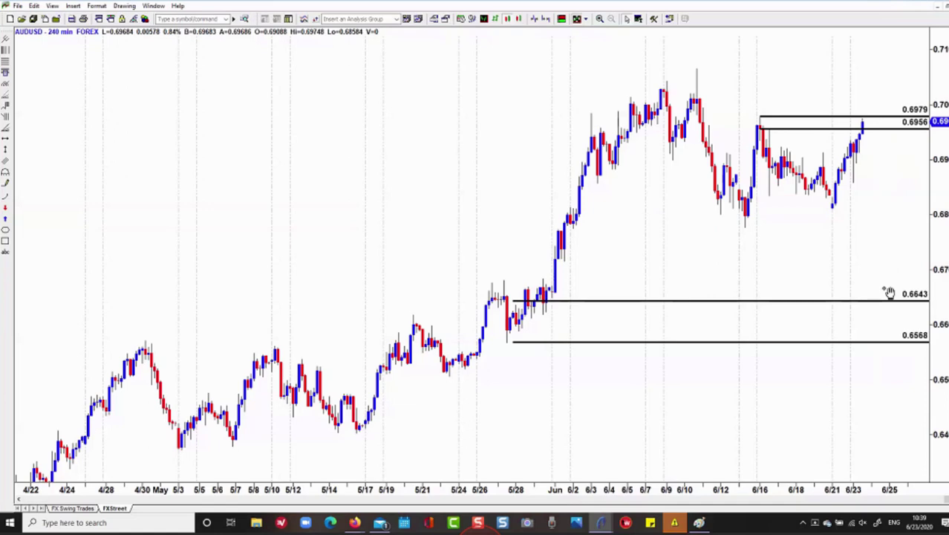
left_click_drag(889, 293, 887, 292)
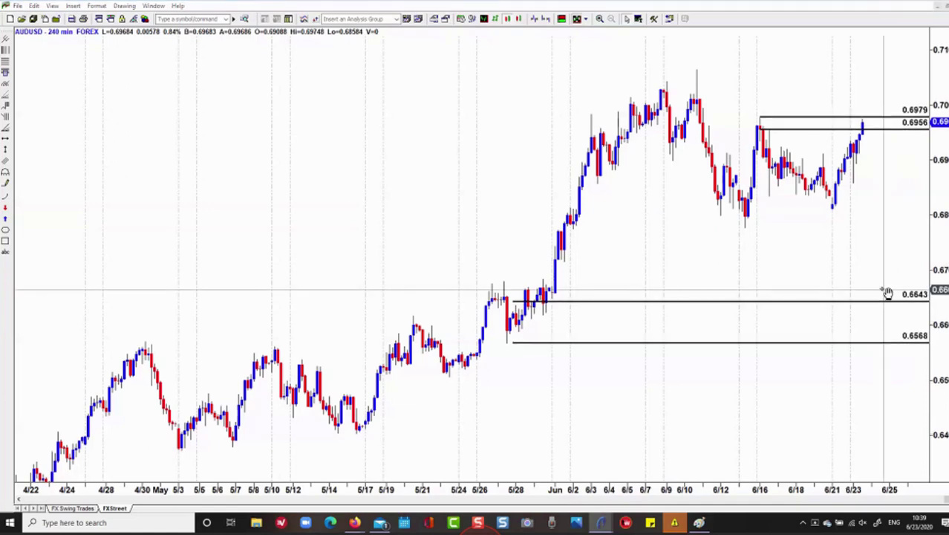
left_click_drag(887, 293, 878, 272)
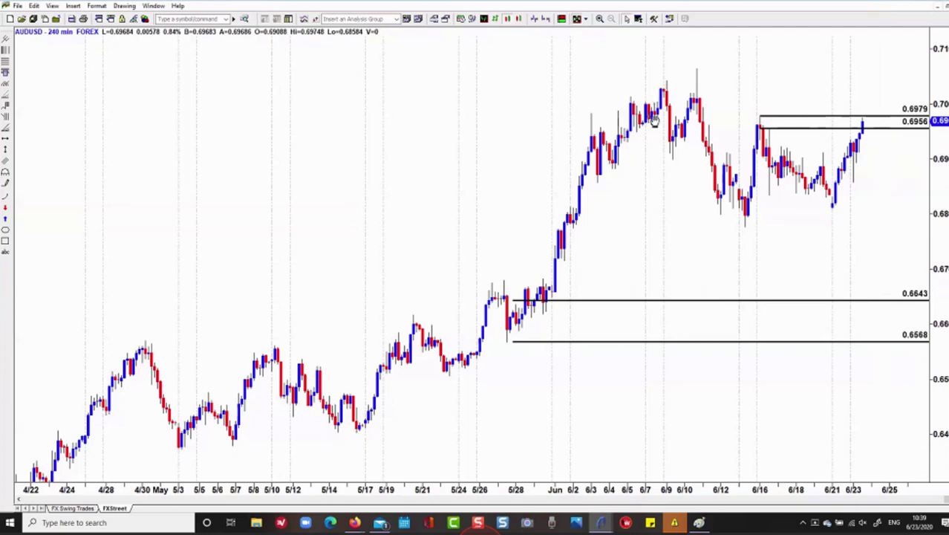
Switch AUDUSD to 60-minute bars and draw lines at 0.7011 and 0.6995 from the June 11 high.
left_click(233, 19)
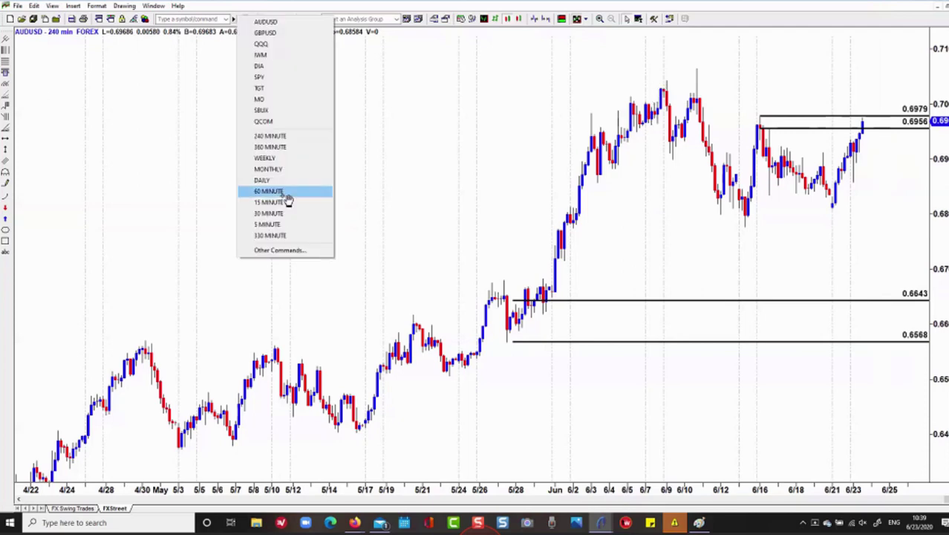
left_click(318, 197)
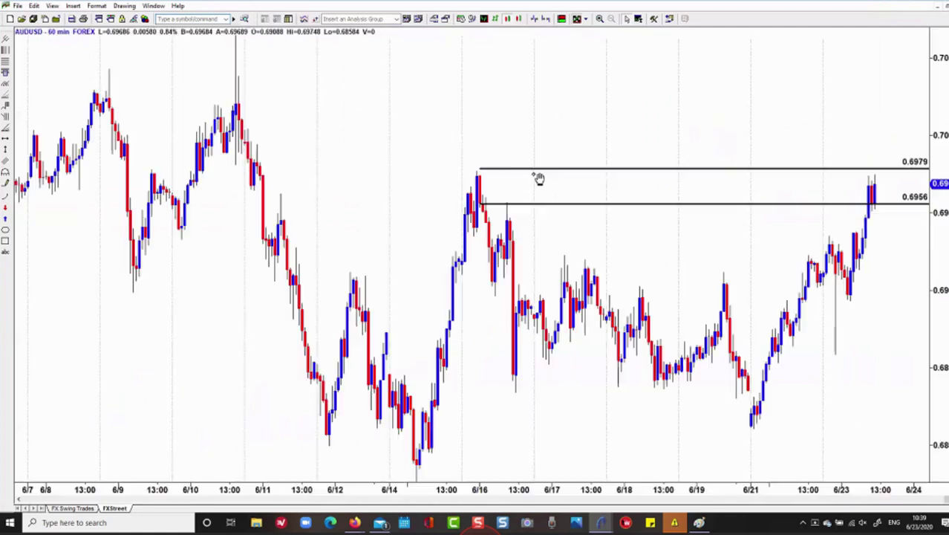
left_click_drag(401, 167, 545, 246)
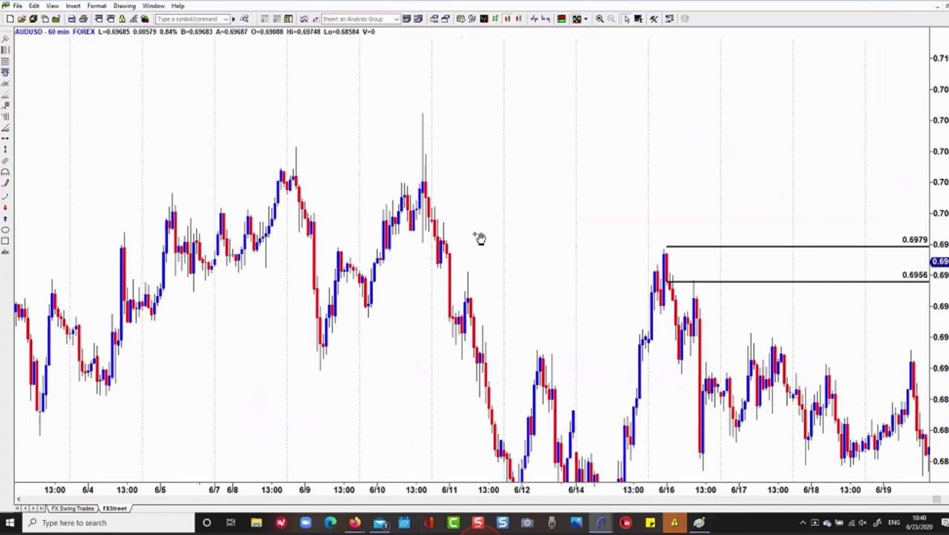
left_click_drag(486, 228, 380, 295)
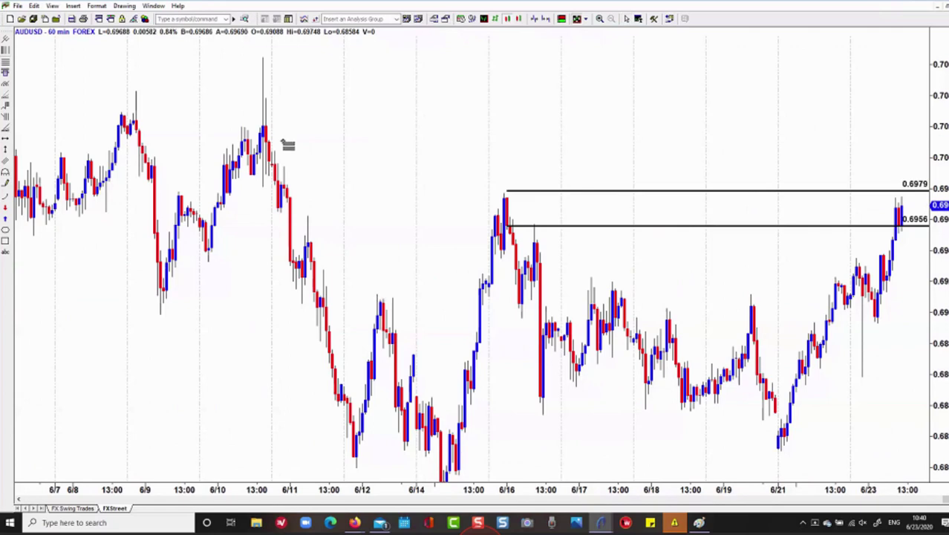
left_click_drag(273, 141, 286, 165)
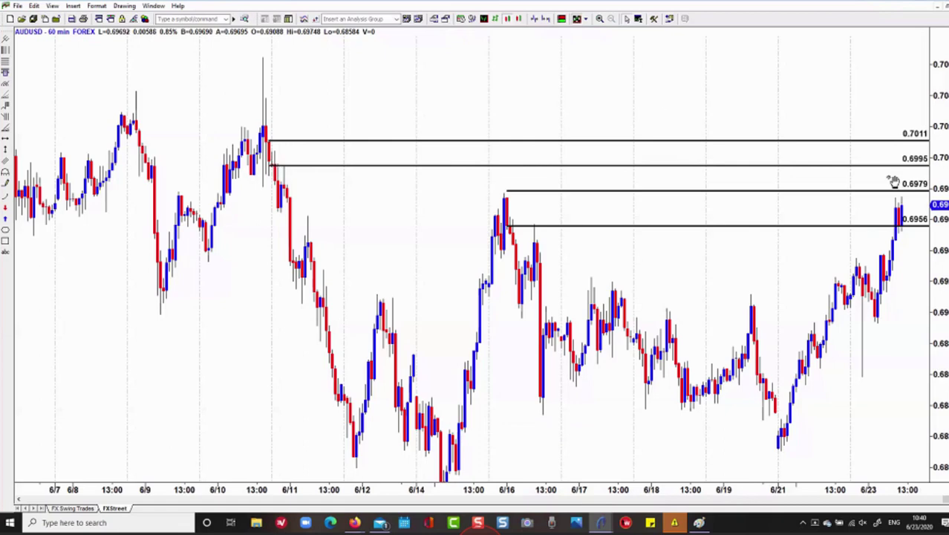
Delete the old 0.6979 and 0.6956 lines and compress the price scale.
left_click_drag(372, 242, 411, 213)
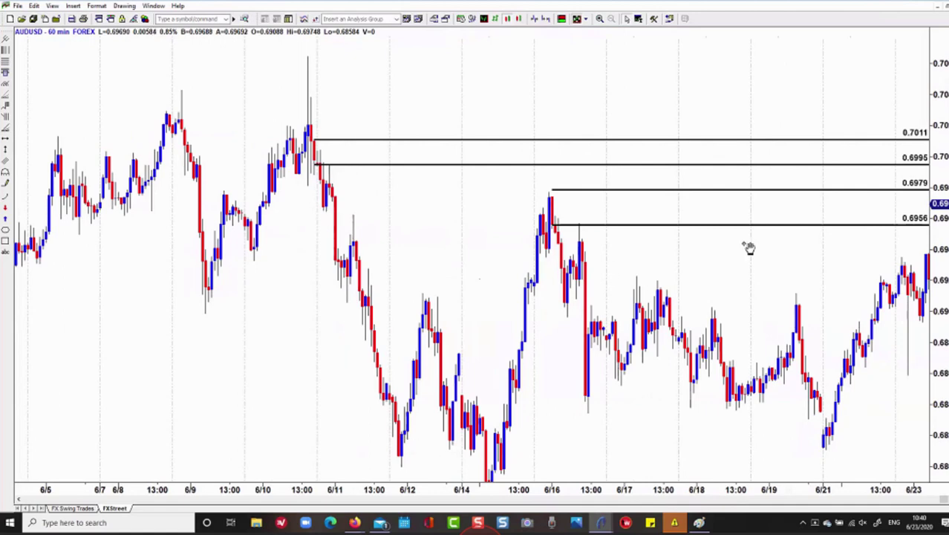
left_click_drag(748, 248, 568, 233)
left_click(568, 233)
key("Delete")
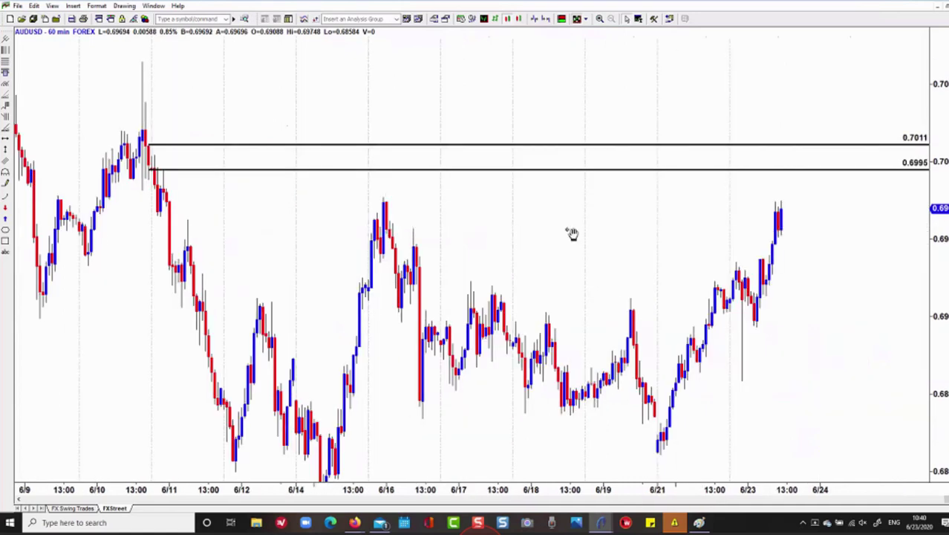
left_click_drag(943, 136, 902, 191)
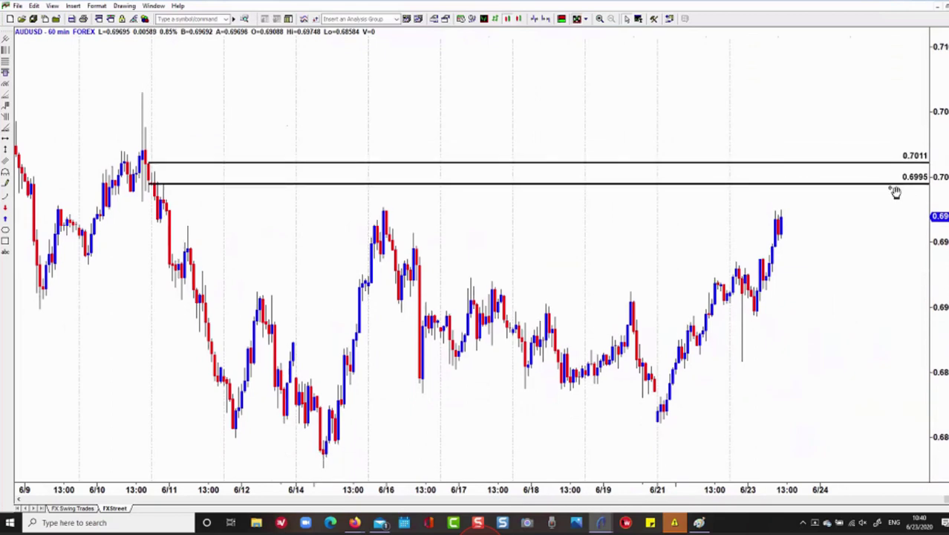
scroll(303, 220, "up", 3)
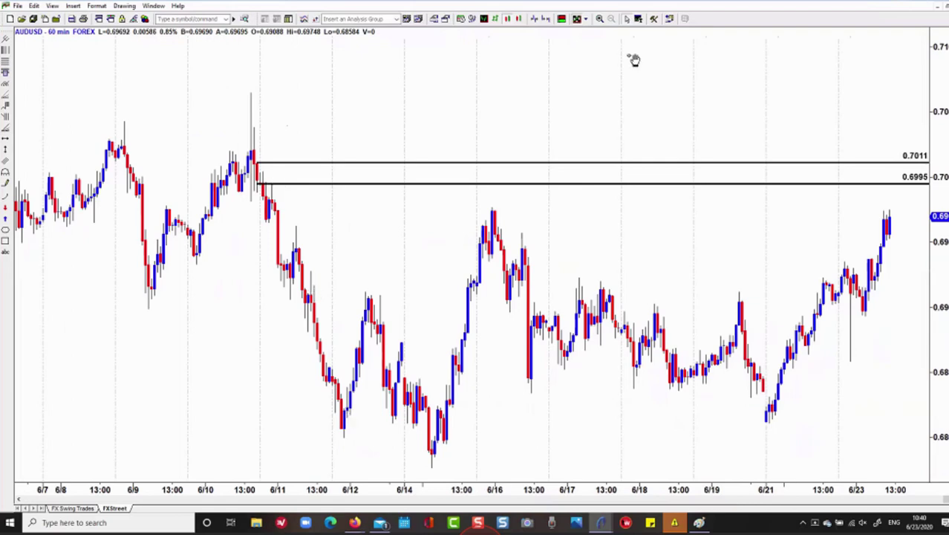
Switch AUDUSD to daily bars, pan back to the 0.7082/0.7036 lines, and restore the tiled four-chart layout.
left_click(472, 19)
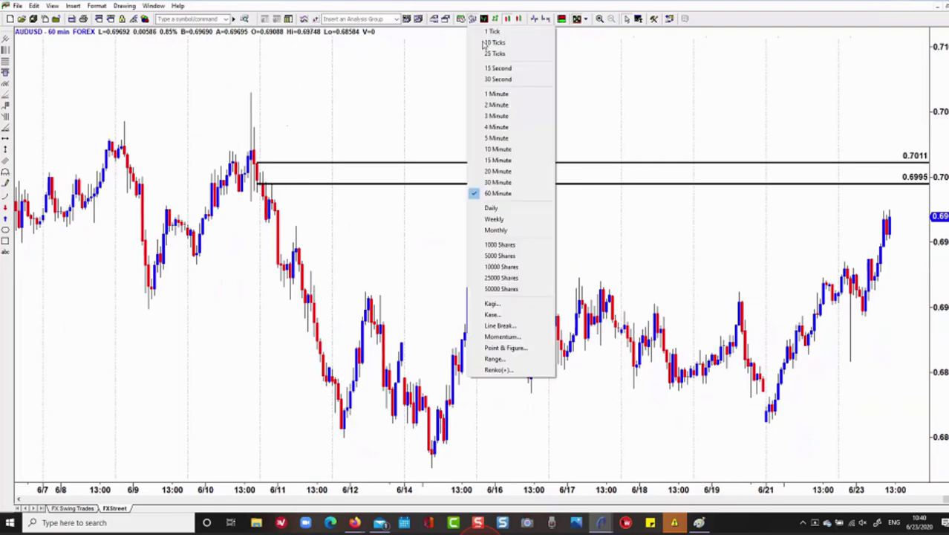
left_click(511, 208)
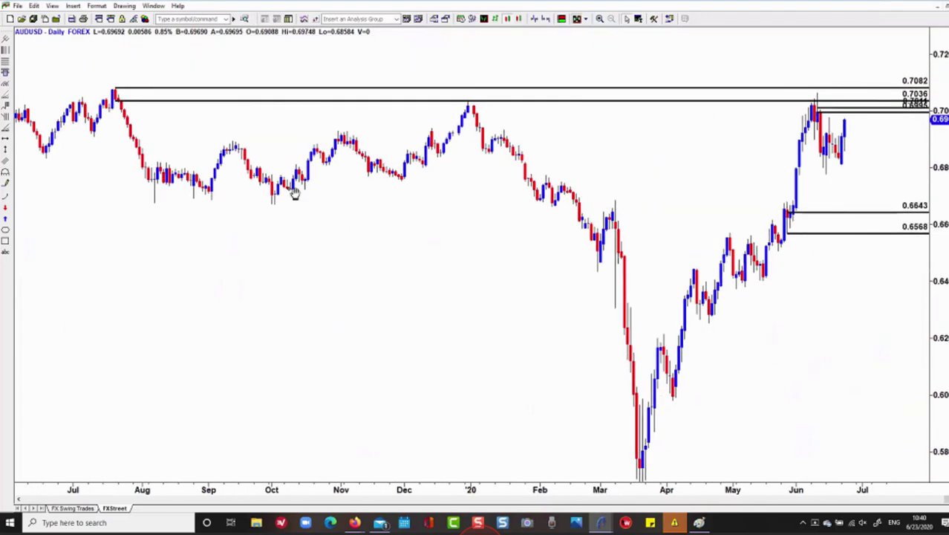
left_click_drag(271, 205, 534, 206)
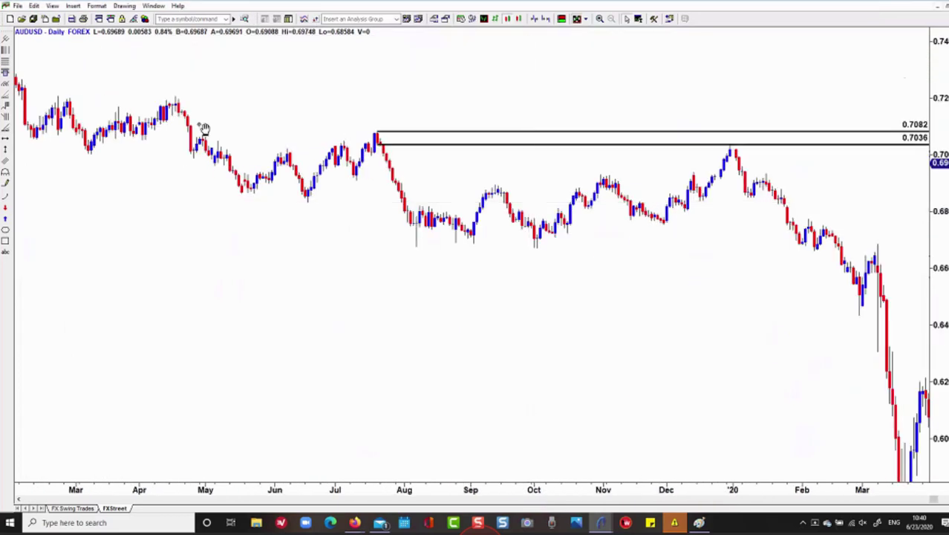
left_click_drag(656, 206, 569, 214)
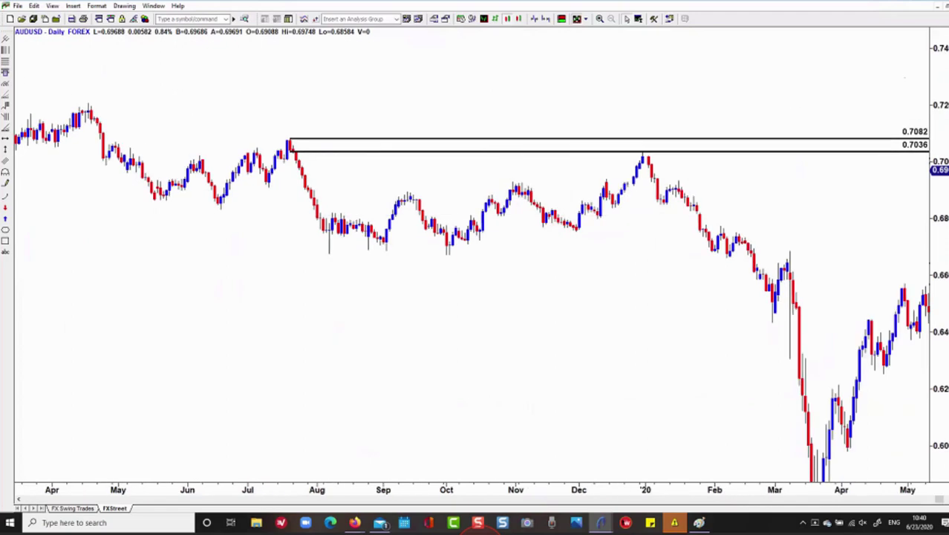
left_click(944, 12)
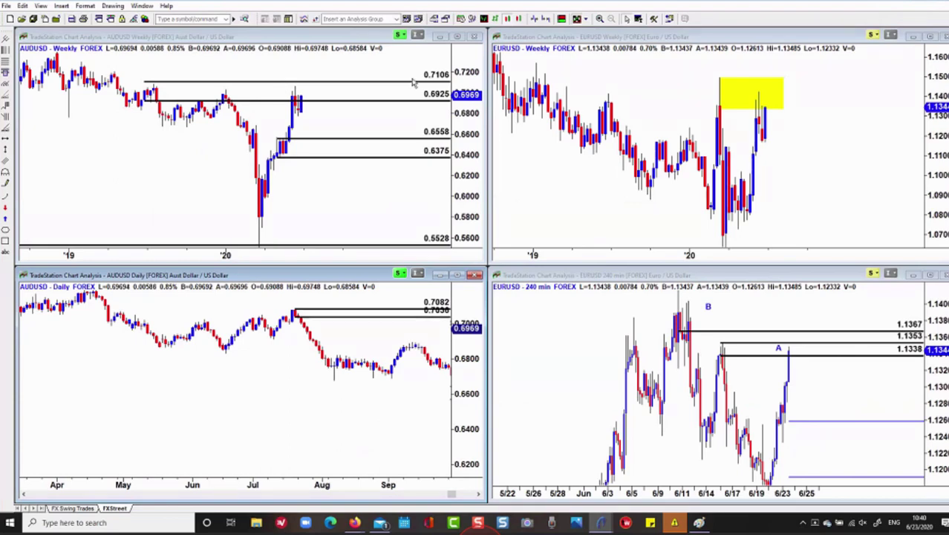
Maximize the AUDUSD daily chart again and pan it across the earlier months.
left_click(458, 275)
left_click_drag(216, 91, 746, 155)
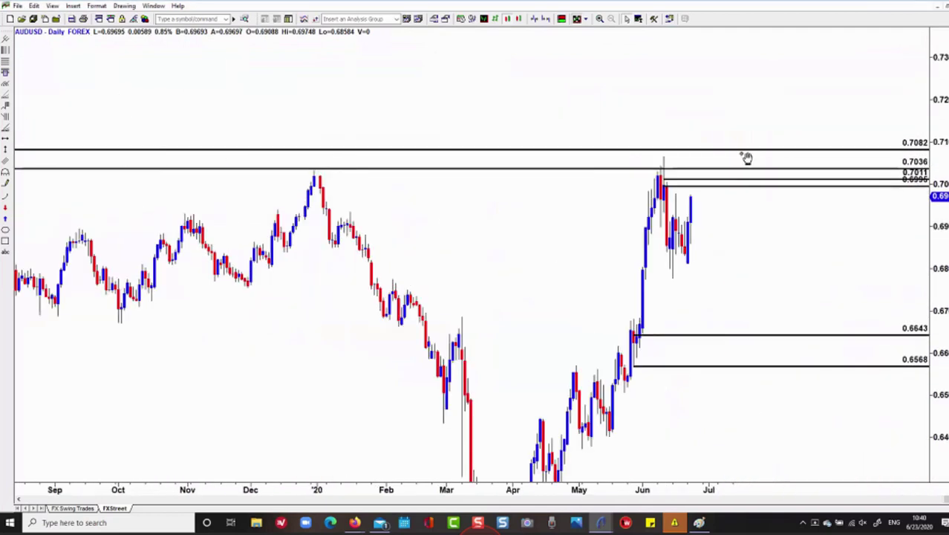
left_click_drag(223, 190, 326, 195)
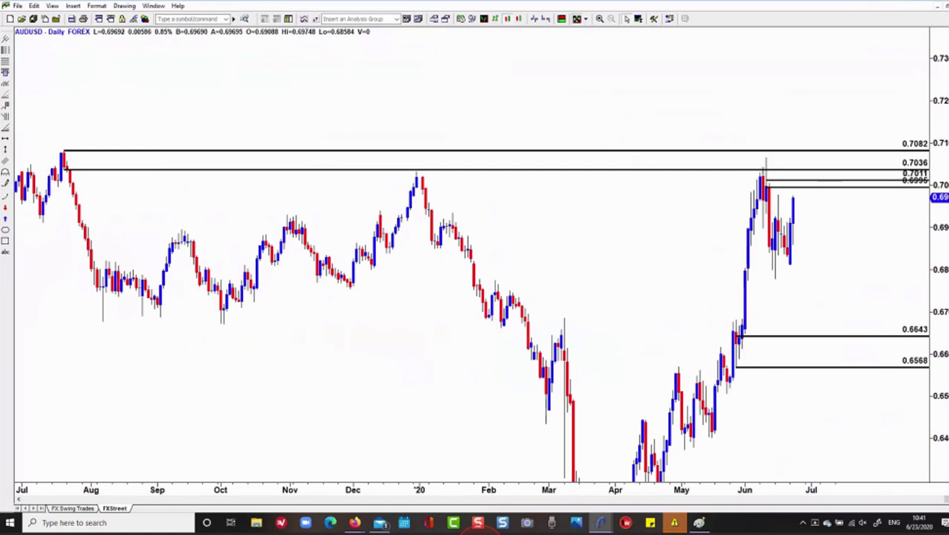
left_click_drag(917, 246, 835, 191)
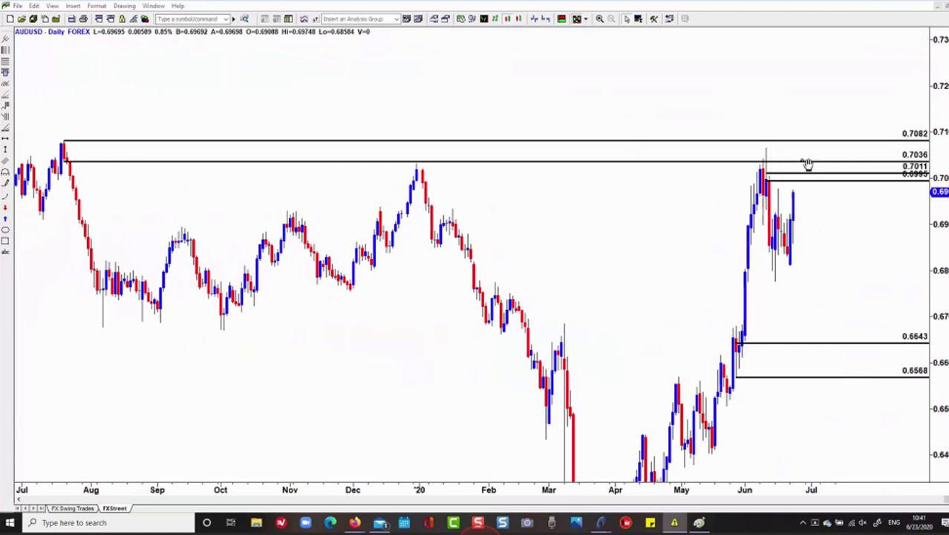
left_click(836, 250)
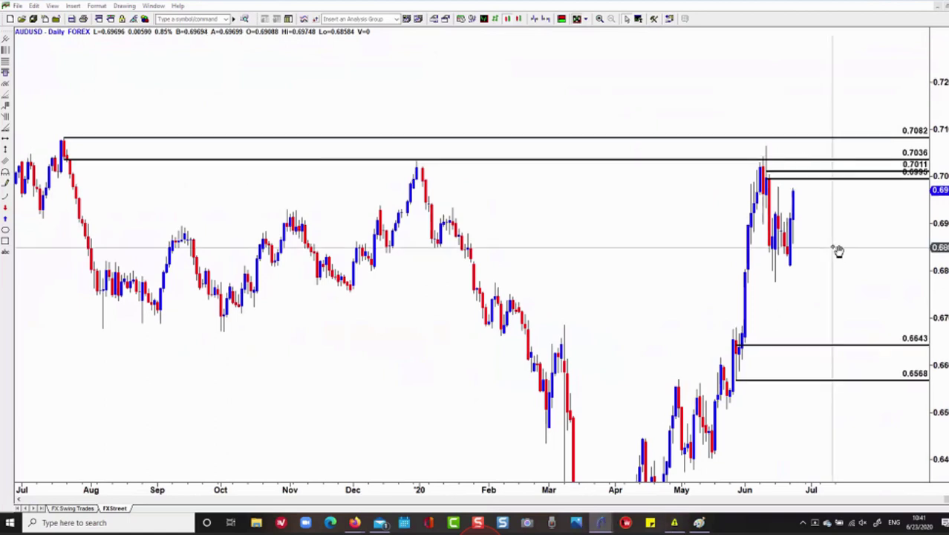
Compress the price scale to cover about 0.62 to 0.74 so every zone line fits.
right_click(827, 328)
mouse_move(831, 323)
left_click(678, 352)
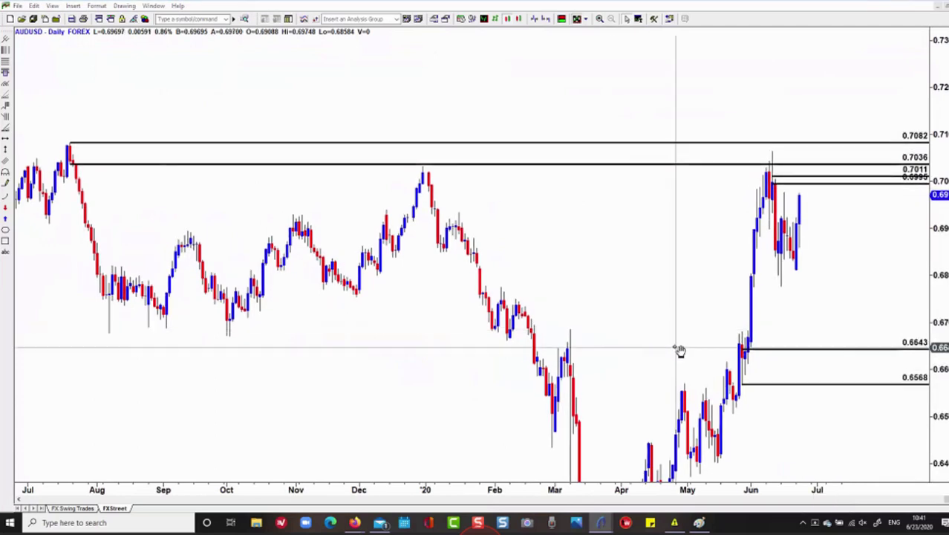
scroll(782, 338, "down", 3)
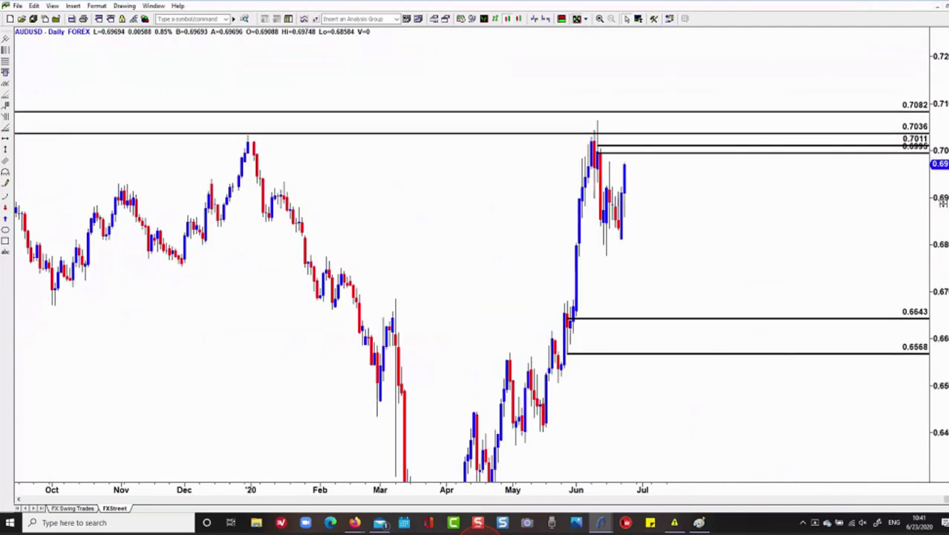
left_click_drag(942, 204, 943, 238)
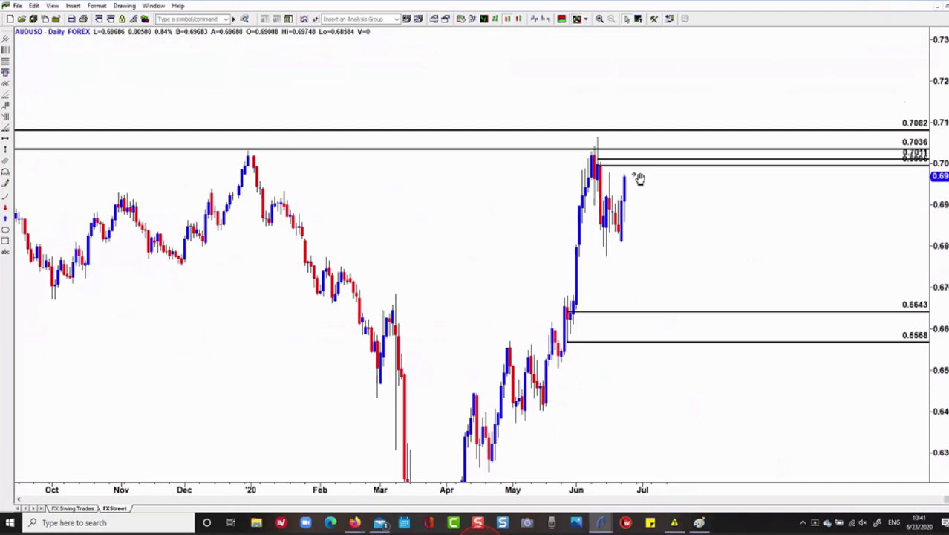
left_click_drag(945, 96, 946, 123)
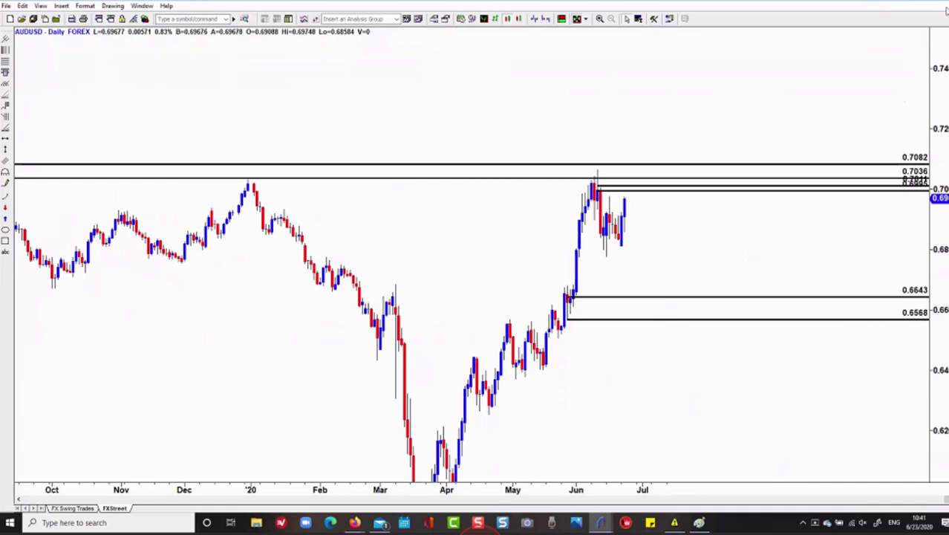
Restore the four-chart layout, stretch the daily AUDUSD price scale, and activate the EURUSD 240-minute chart.
left_click(947, 9)
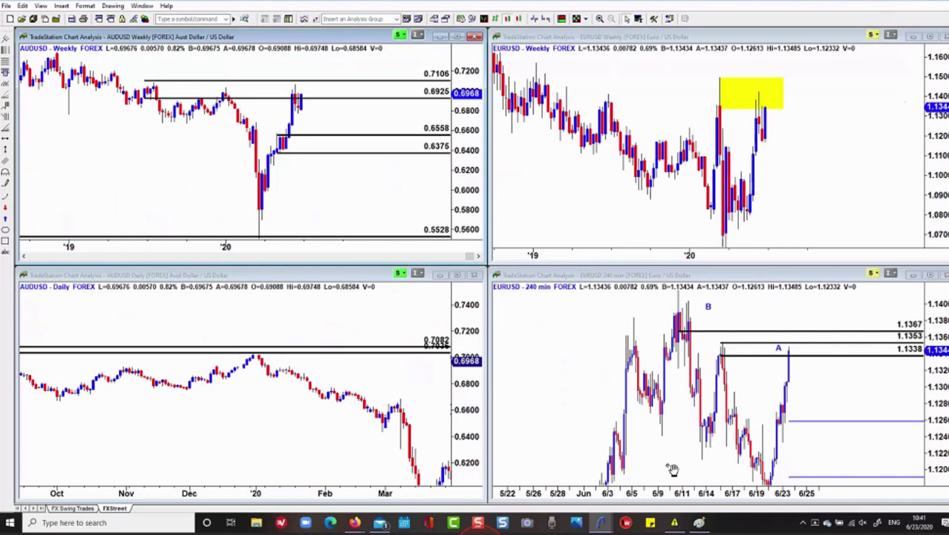
left_click(297, 432)
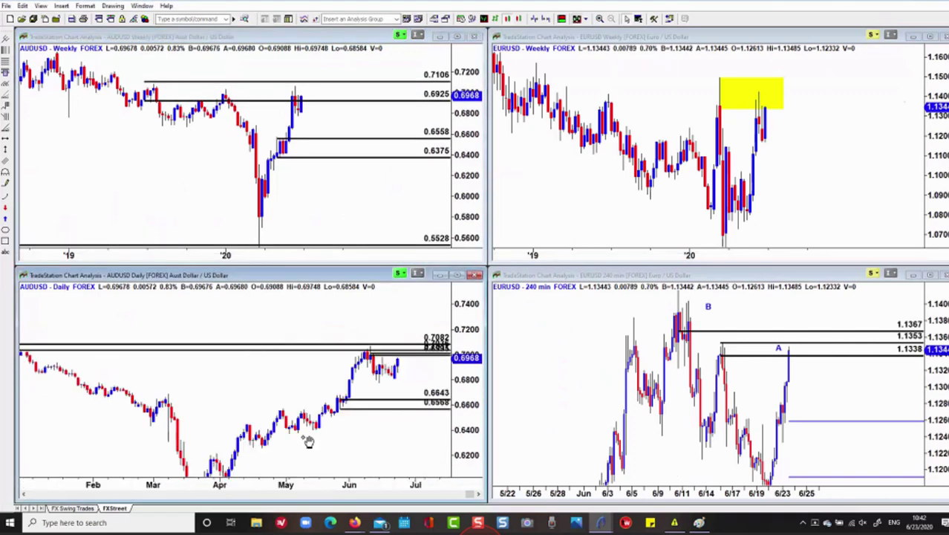
left_click_drag(476, 452, 470, 421)
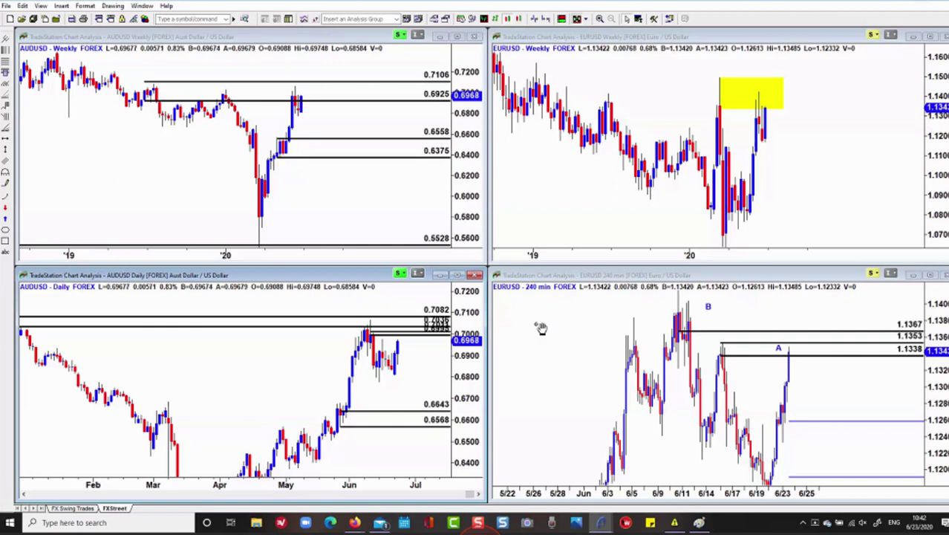
left_click(768, 365)
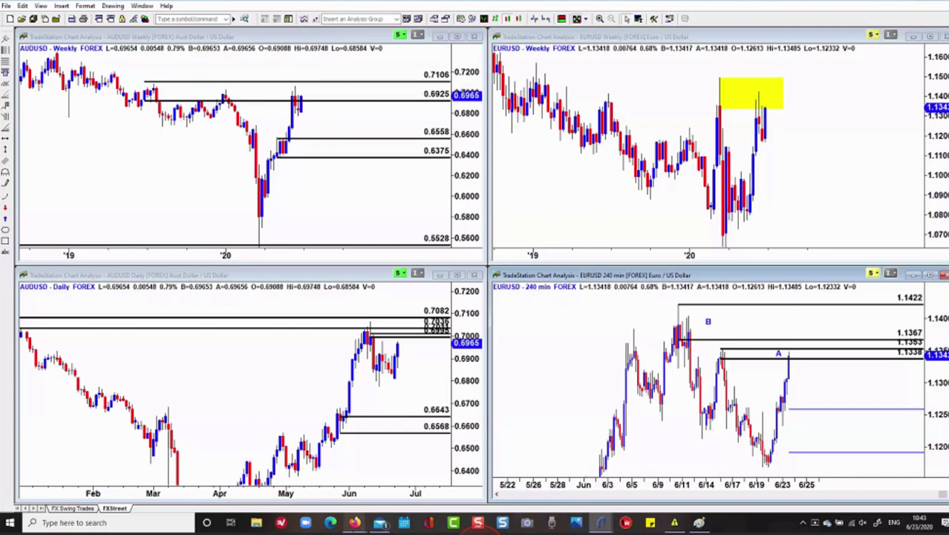
mouse_move(354, 522)
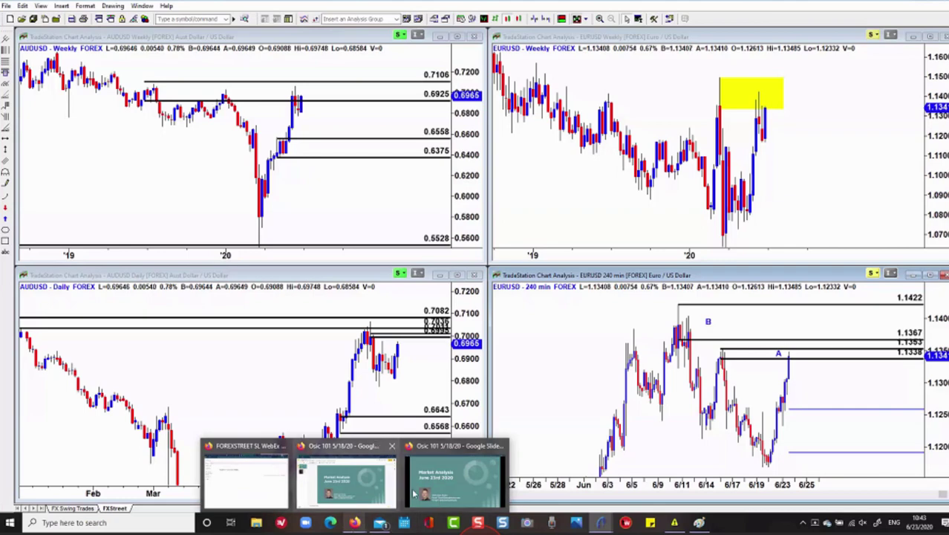
Bring the Market Analysis presentation forward and advance to slide 2 about the July website launch.
left_click(454, 479)
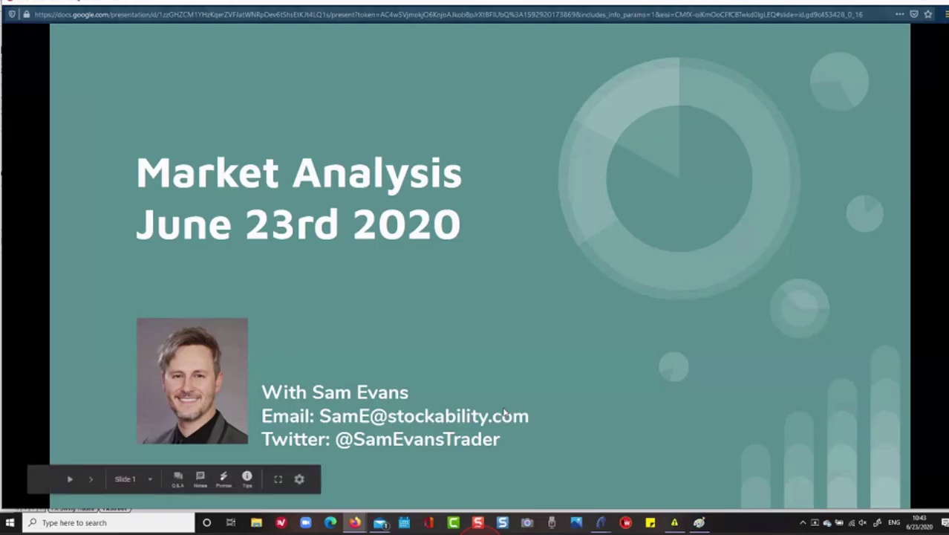
left_click(491, 190)
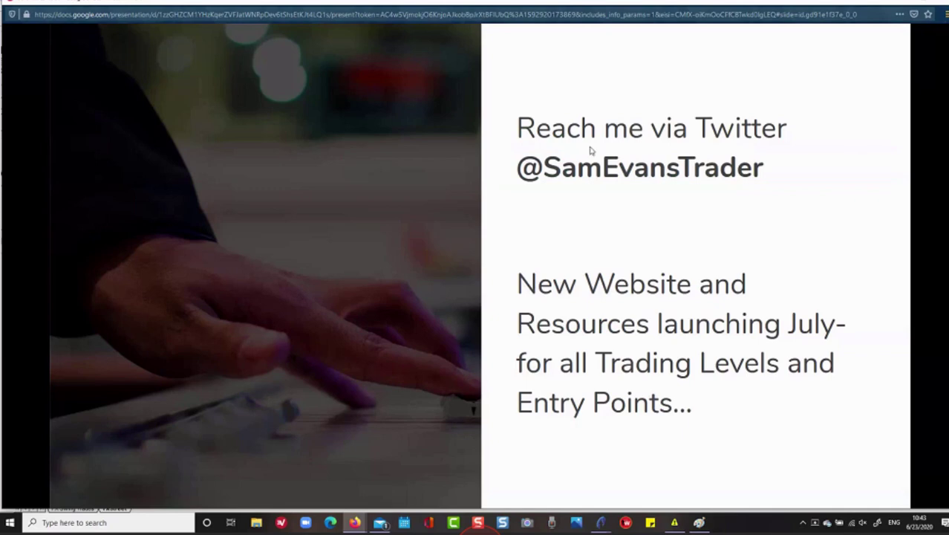
key("alt+Tab")
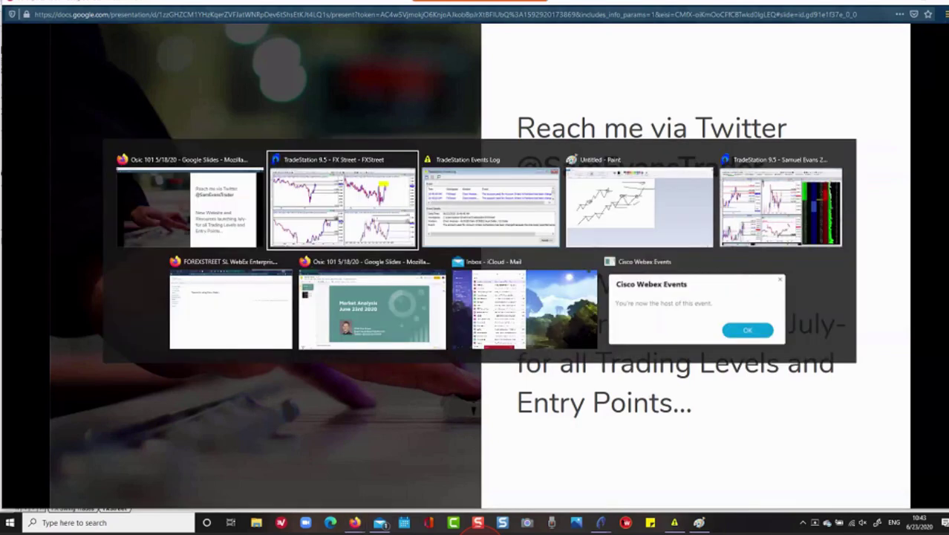
key("Escape")
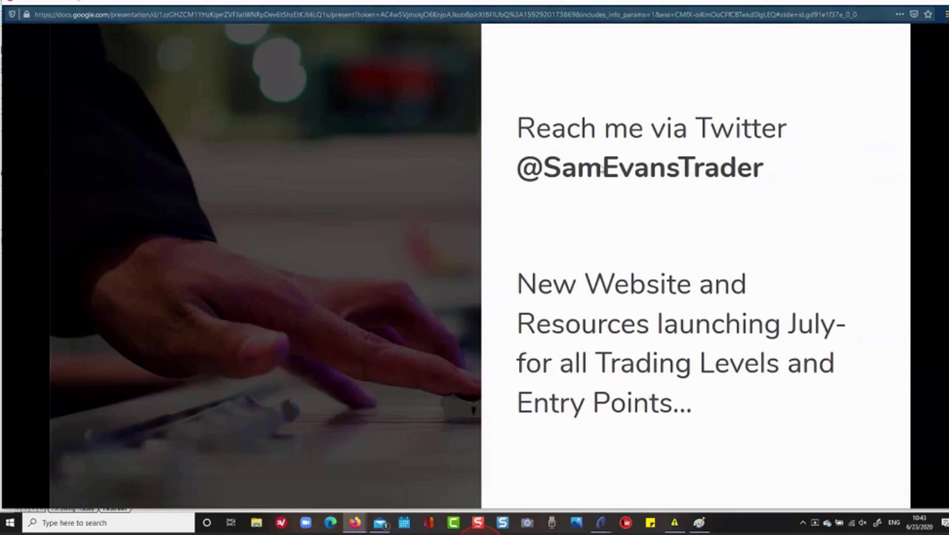
key("alt+Tab")
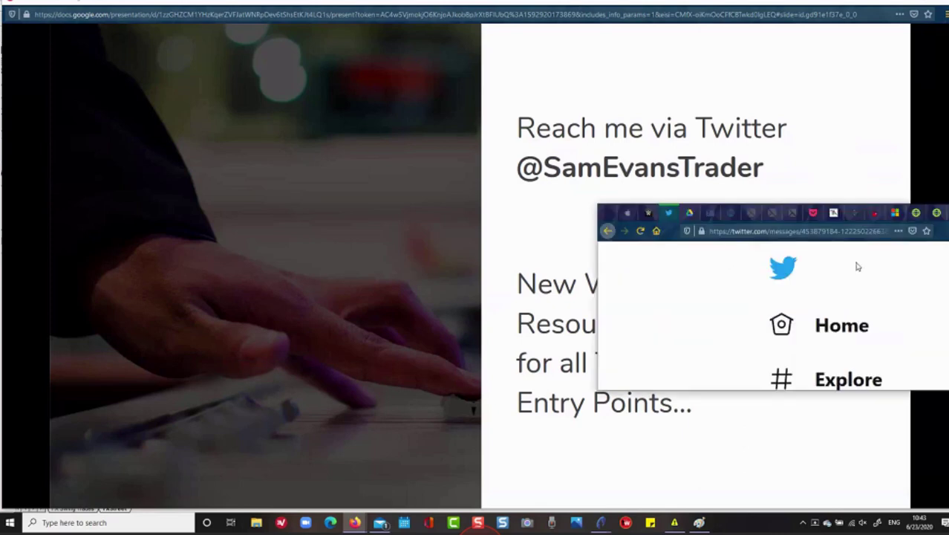
left_click(647, 283)
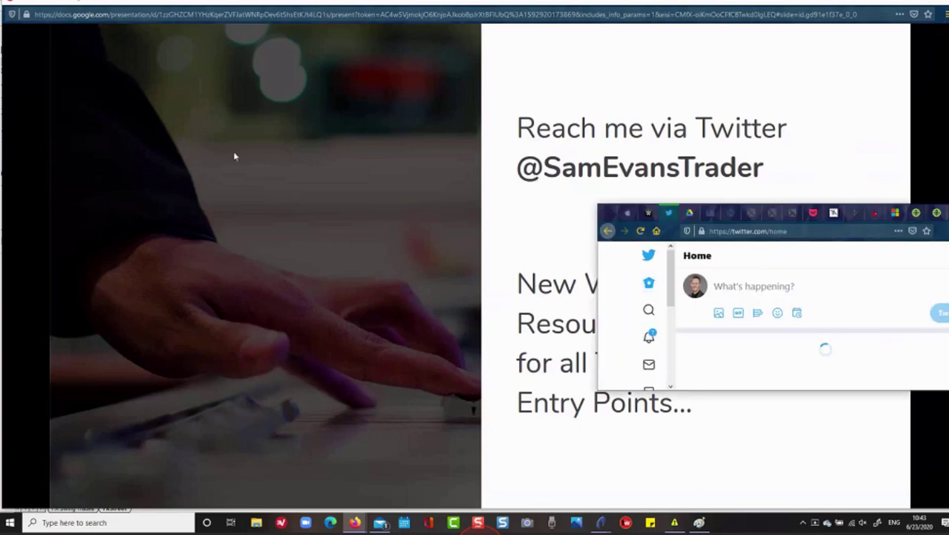
key("super+Up")
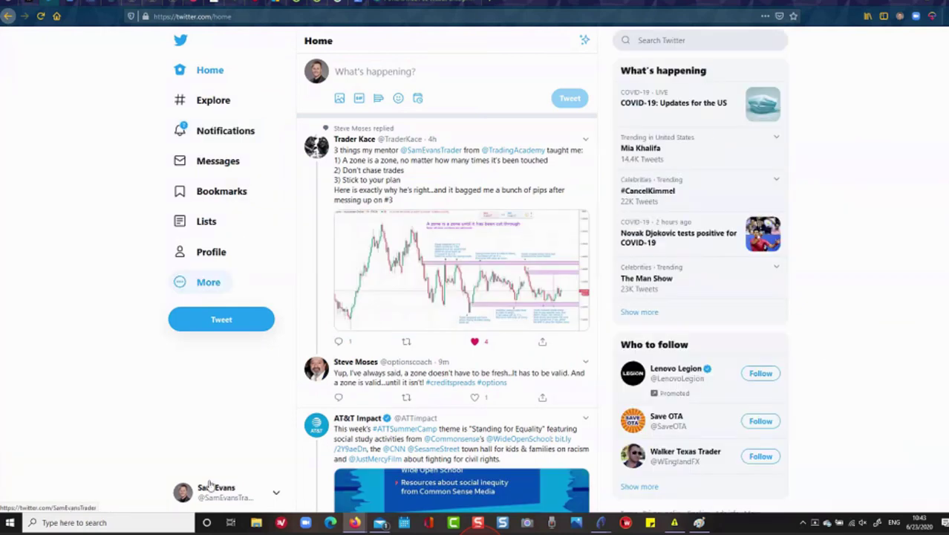
left_click(208, 253)
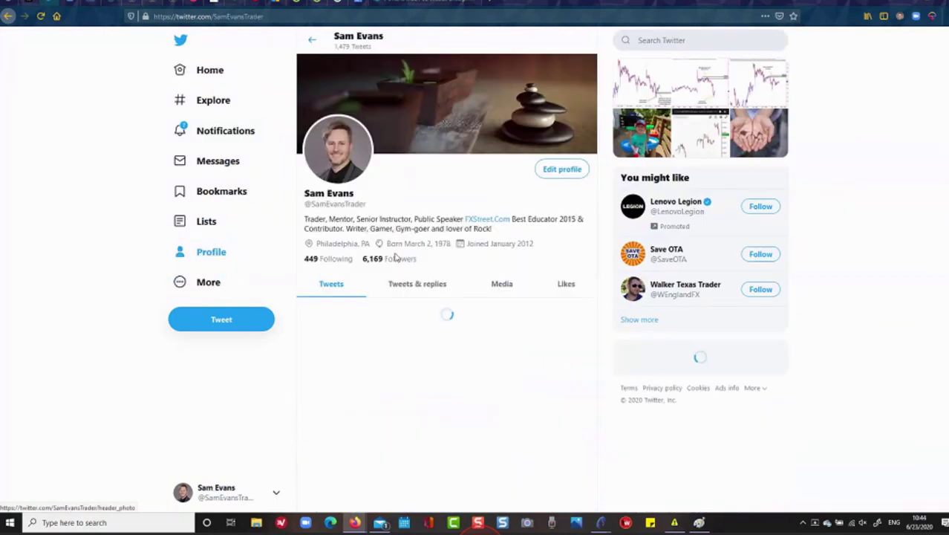
scroll(385, 274, "down", 2)
scroll(375, 275, "down", 4)
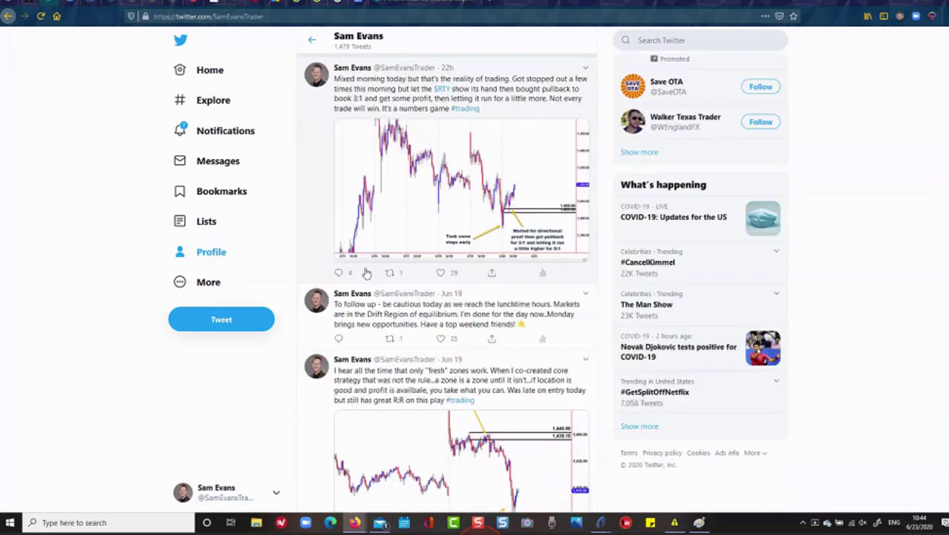
scroll(410, 324, "down", 5)
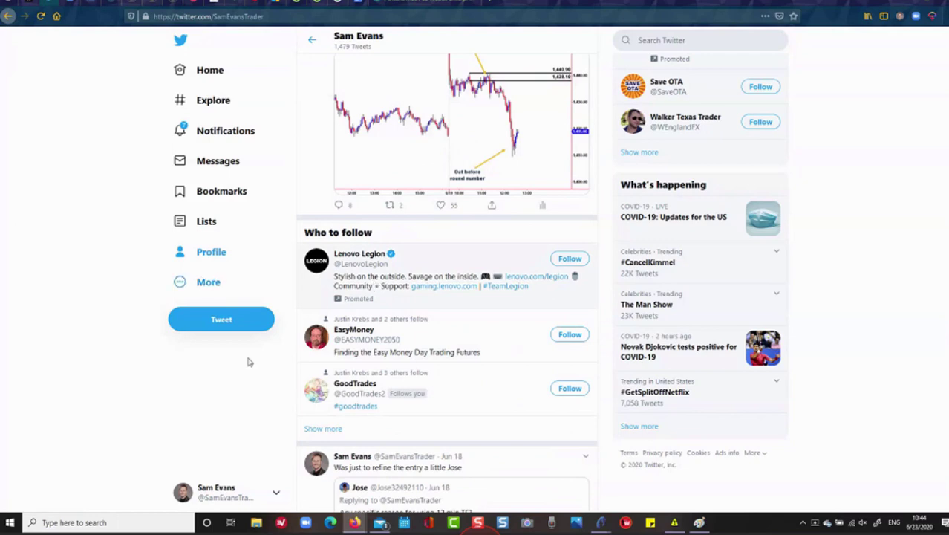
mouse_move(387, 360)
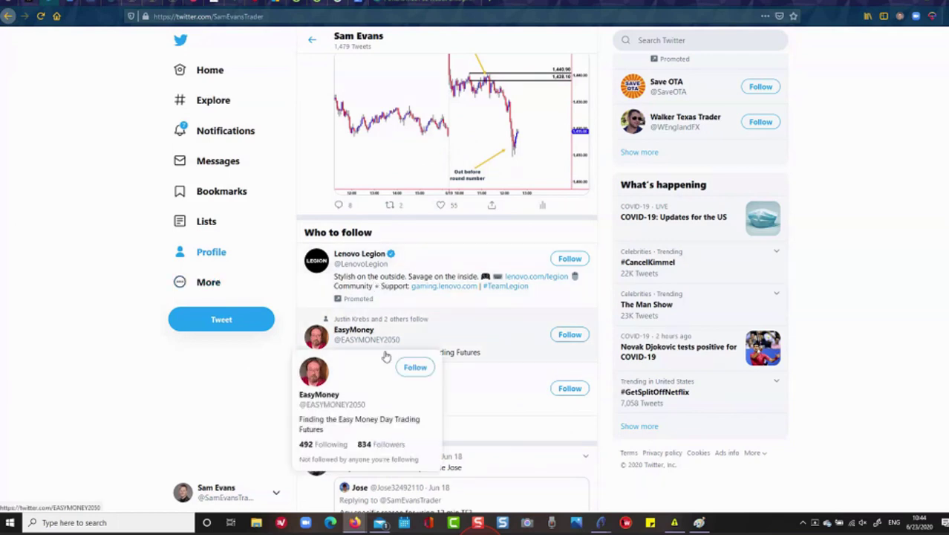
scroll(401, 326, "down", 3)
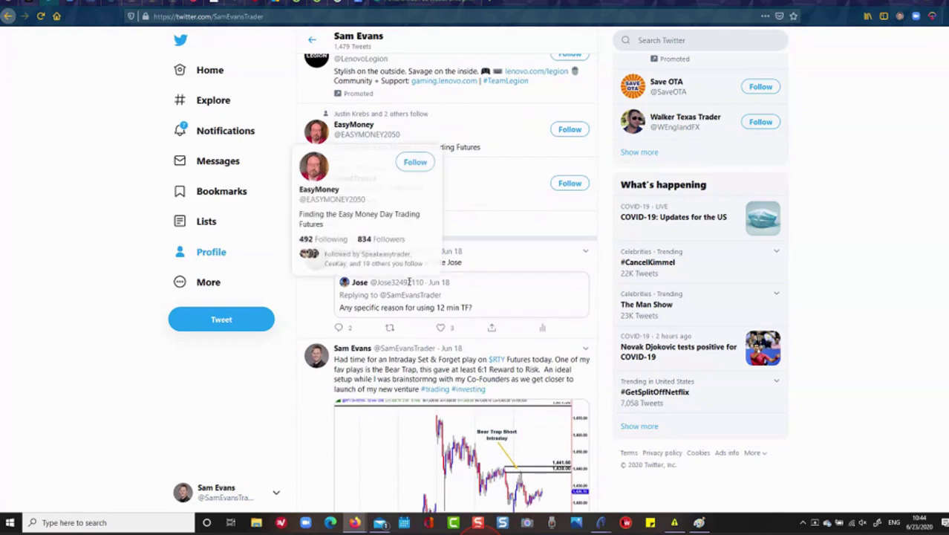
scroll(409, 283, "up", 10)
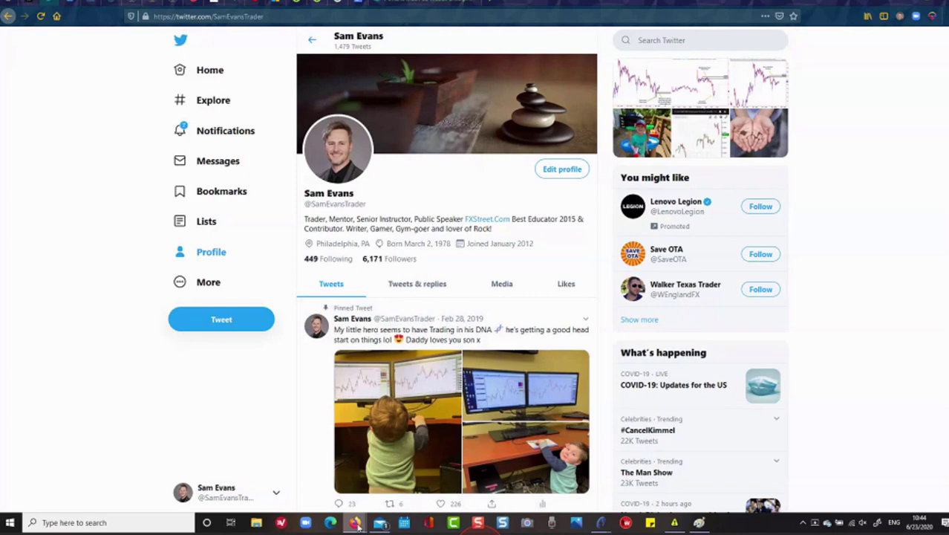
mouse_move(356, 523)
left_click(462, 482)
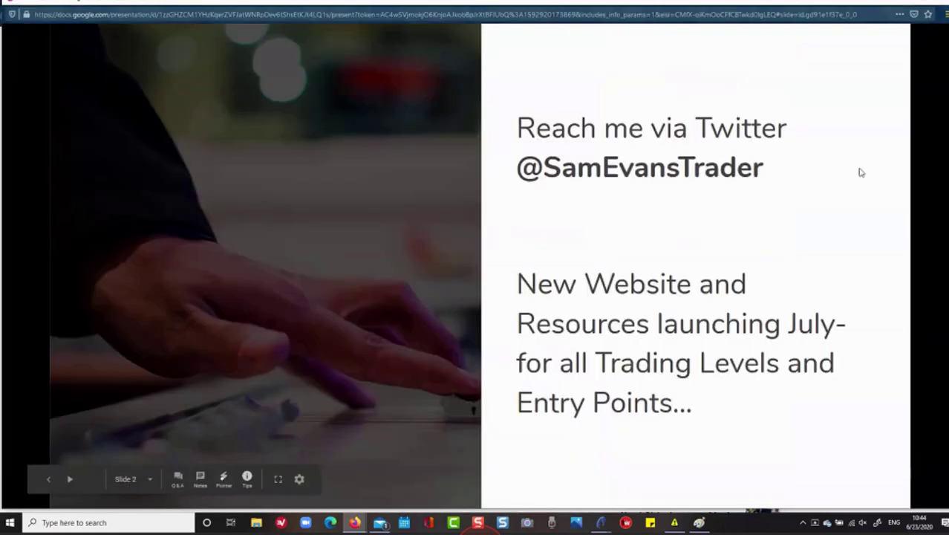